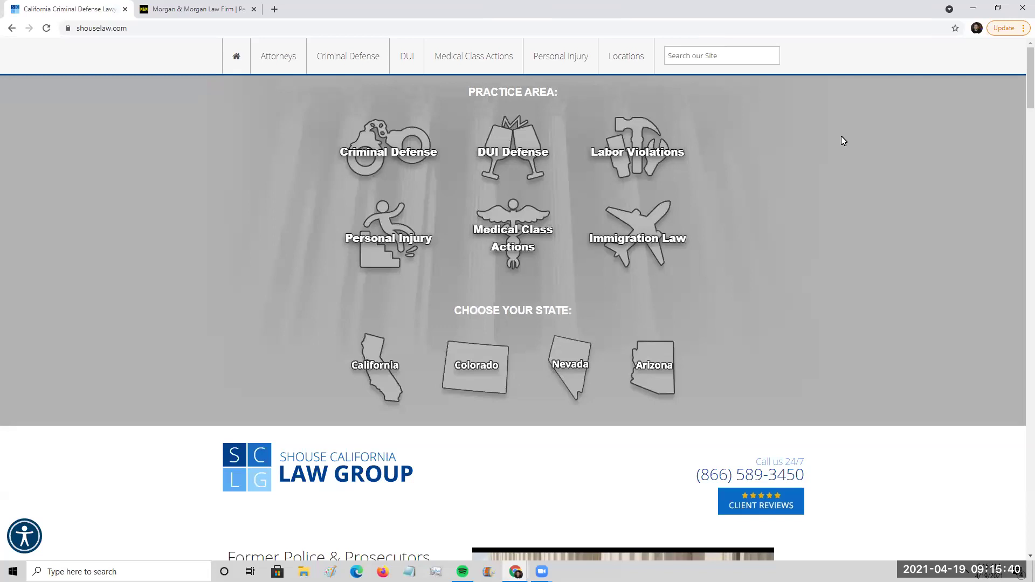
# - Load the XML sitemap of shouselaw.com by adding /sitemap to the site address
pyautogui.click(237, 29)
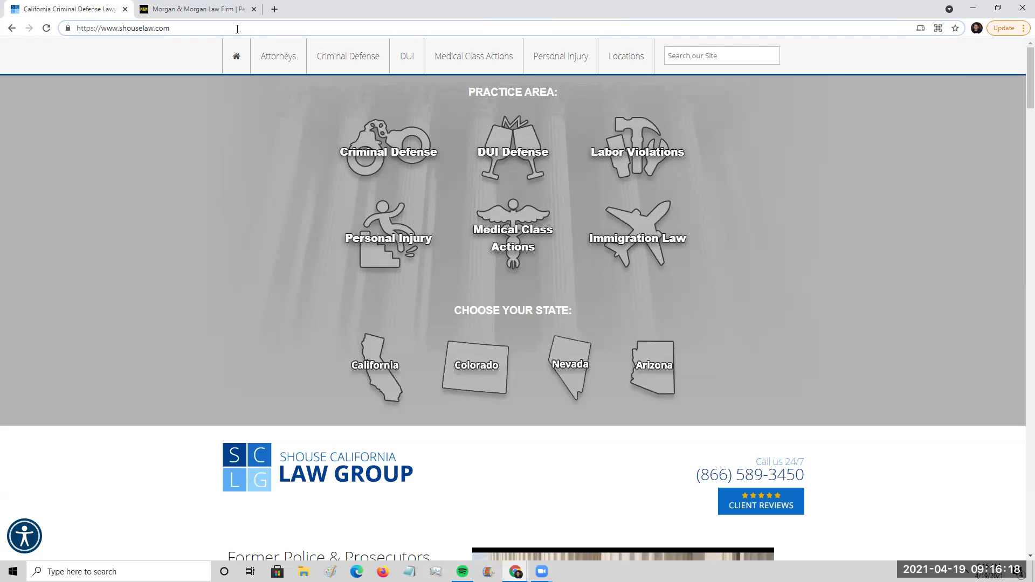
pyautogui.press('Tab')
pyautogui.press('Tab')
pyautogui.press('Tab')
pyautogui.press('Tab')
pyautogui.press('Tab')
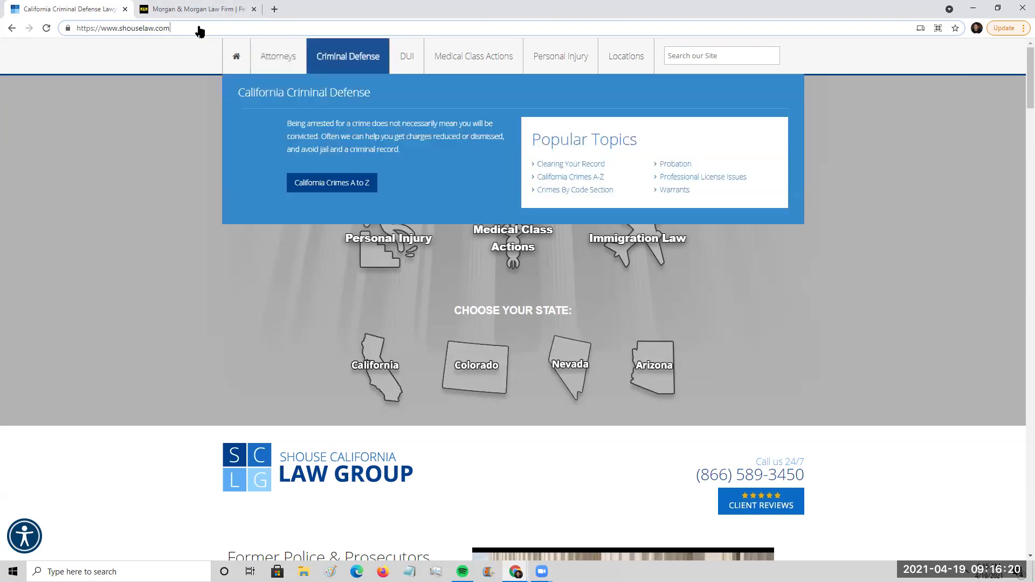
pyautogui.press('Tab')
pyautogui.press('Tab')
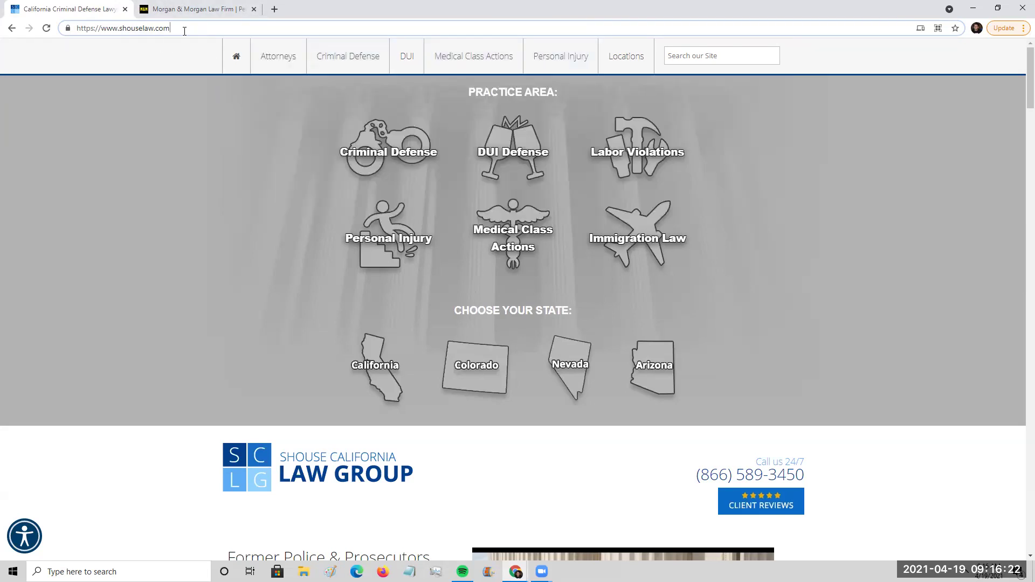
pyautogui.write('/sitemap')
pyautogui.press('Return')
# - Load the XML sitemap of forthepeople.com by adding /sitemap.xml to the site address
pyautogui.hotkey('ctrl', 'Tab')
pyautogui.click(192, 28)
pyautogui.click(194, 28)
pyautogui.write('/sitemap.xml')
pyautogui.press('Return')
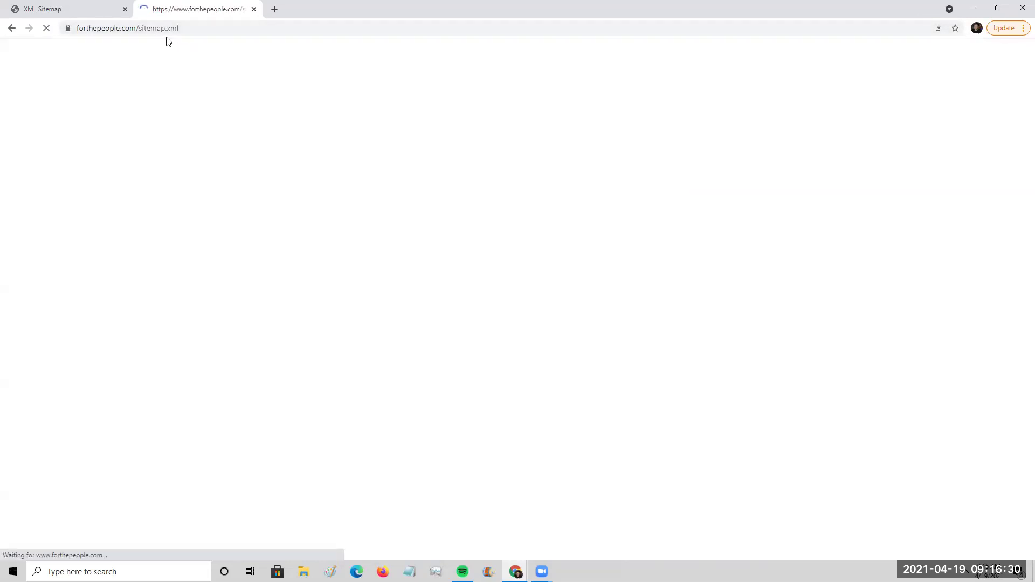
# - Compare the shouselaw.com sitemap index with the forthepeople.com sitemap and its number of URLs
pyautogui.click(74, 12)
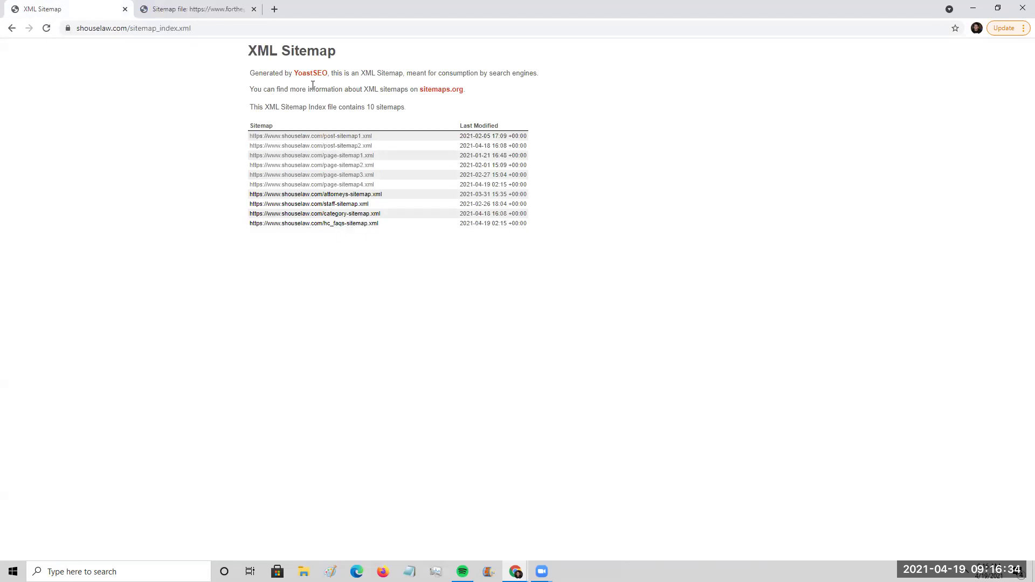
pyautogui.click(192, 9)
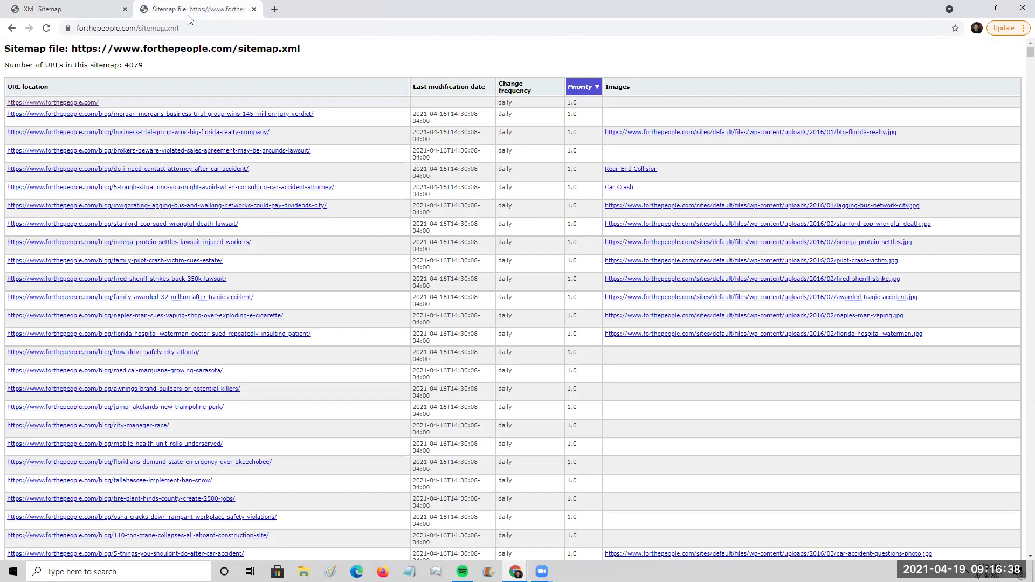
pyautogui.doubleClick(139, 65)
# - Inspect shouselaw.com's post-sitemap1.xml in a separate browser tab and close that tab
pyautogui.click(95, 15)
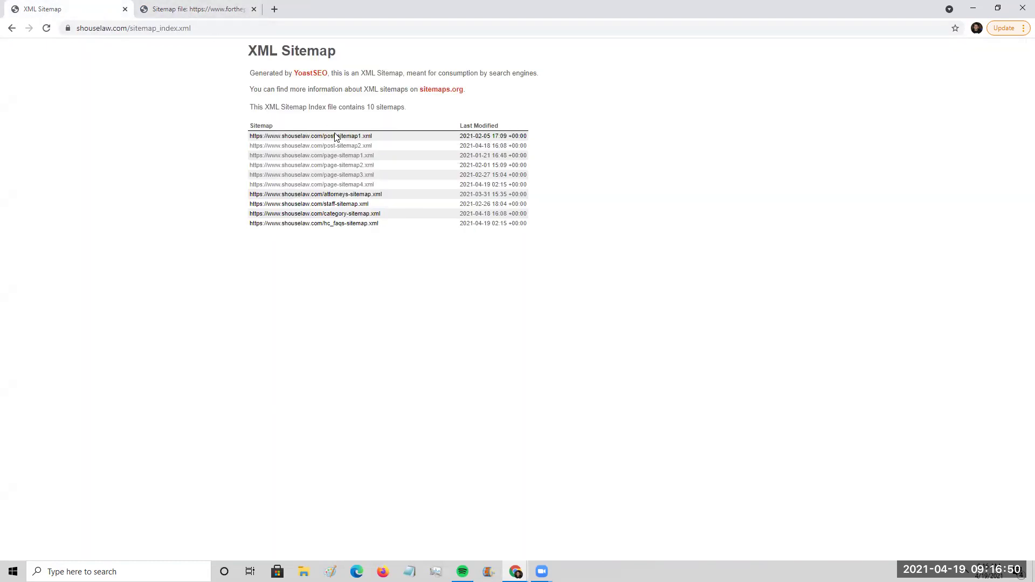
pyautogui.keyDown('ctrl'); pyautogui.click(336, 137); pyautogui.keyUp('ctrl')
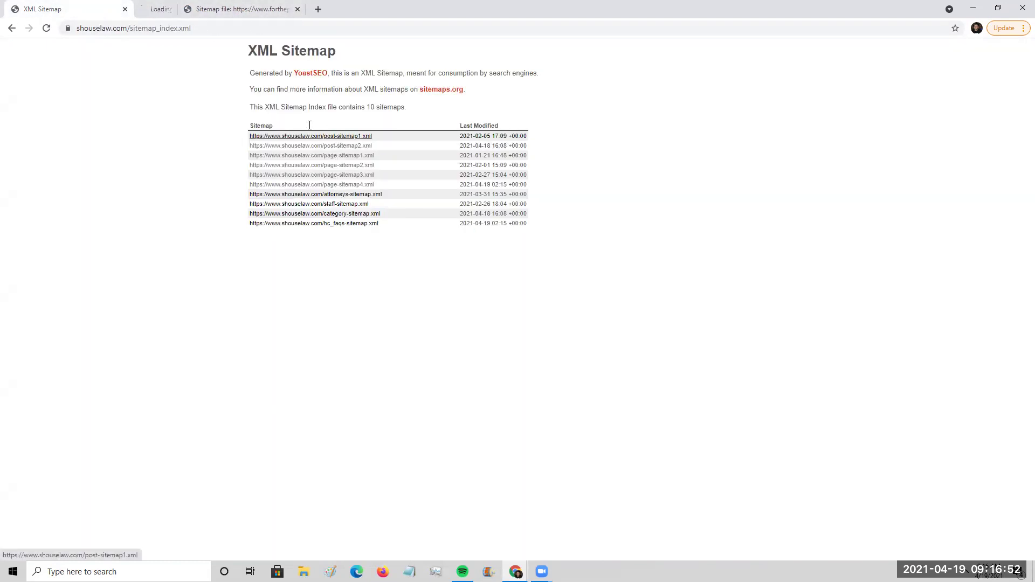
pyautogui.click(179, 9)
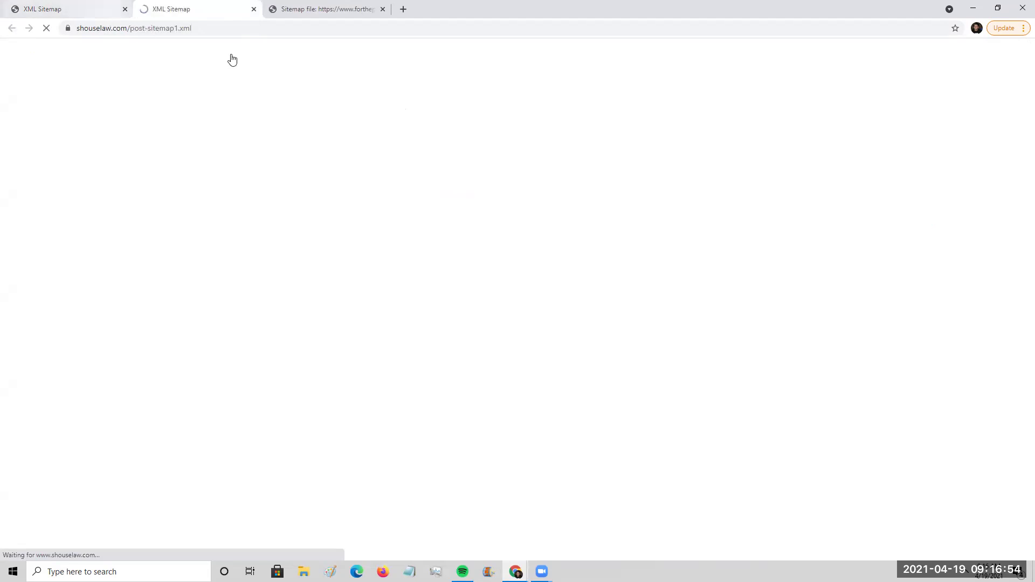
pyautogui.click(91, 15)
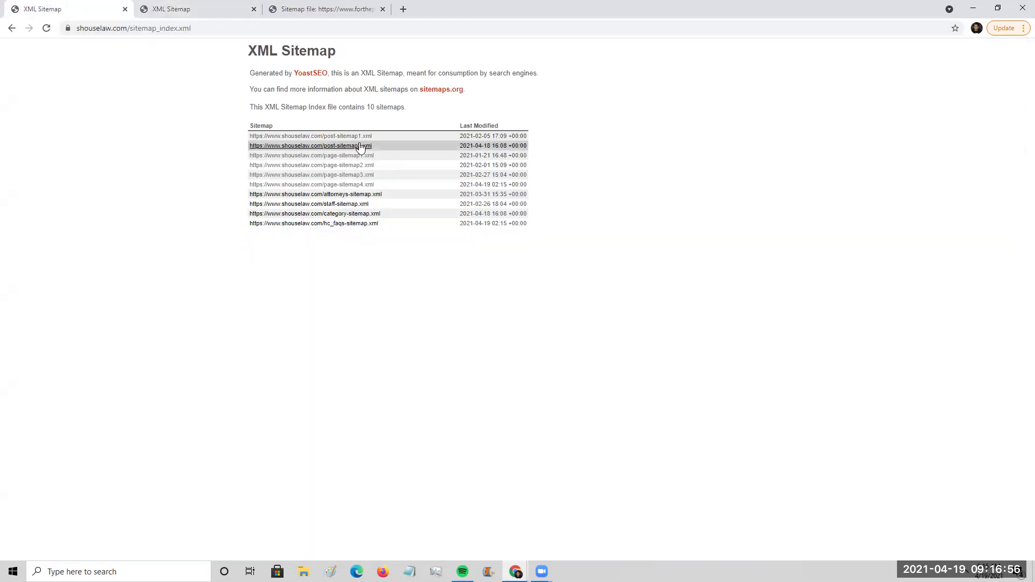
pyautogui.click(157, 10)
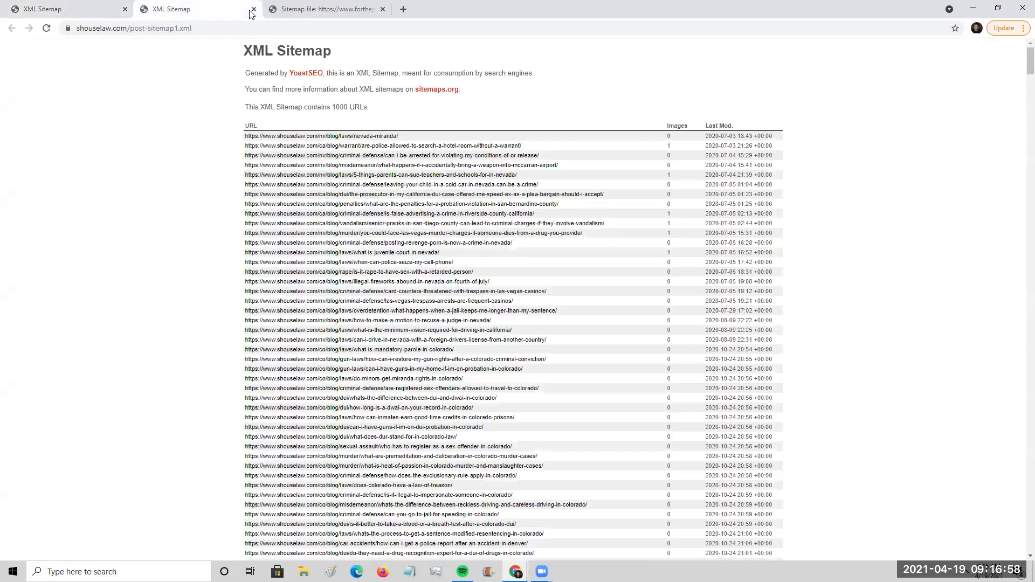
pyautogui.middleClick(155, 10)
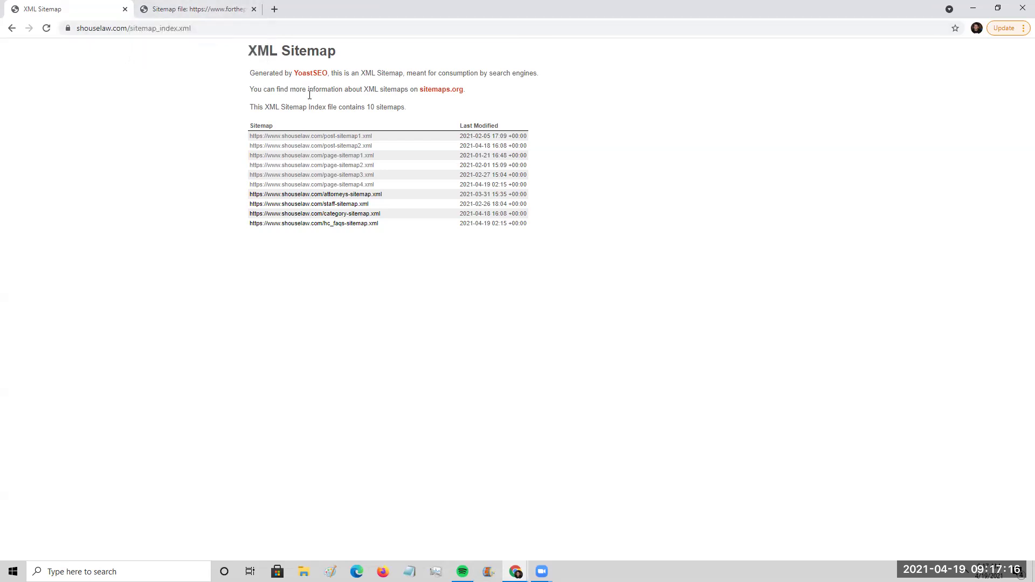
# - Look through the forthepeople.com sitemap's URL list and return to the shouselaw.com sitemap index
pyautogui.click(222, 11)
pyautogui.click(76, 8)
pyautogui.click(203, 10)
pyautogui.scroll(-6, 330, 152)
pyautogui.scroll(1, 315, 136)
pyautogui.hotkey('ctrl', 'shift', 'Tab')
# - Open post-sitemap1.xml from the shouselaw.com sitemap index and go to the end of its URL list
pyautogui.click(316, 130)
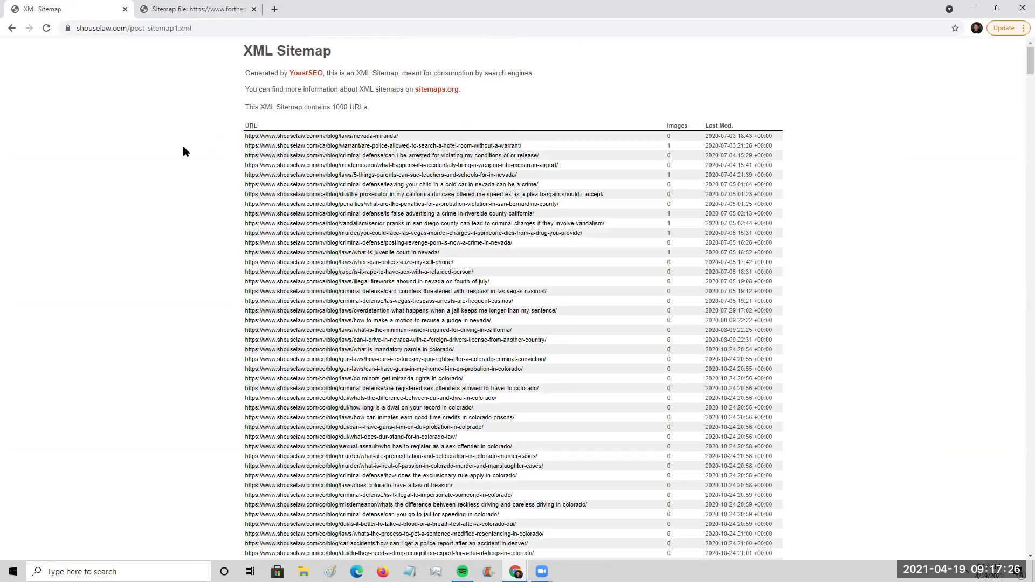
pyautogui.scroll(-2, 229, 188)
pyautogui.scroll(-10, 229, 187)
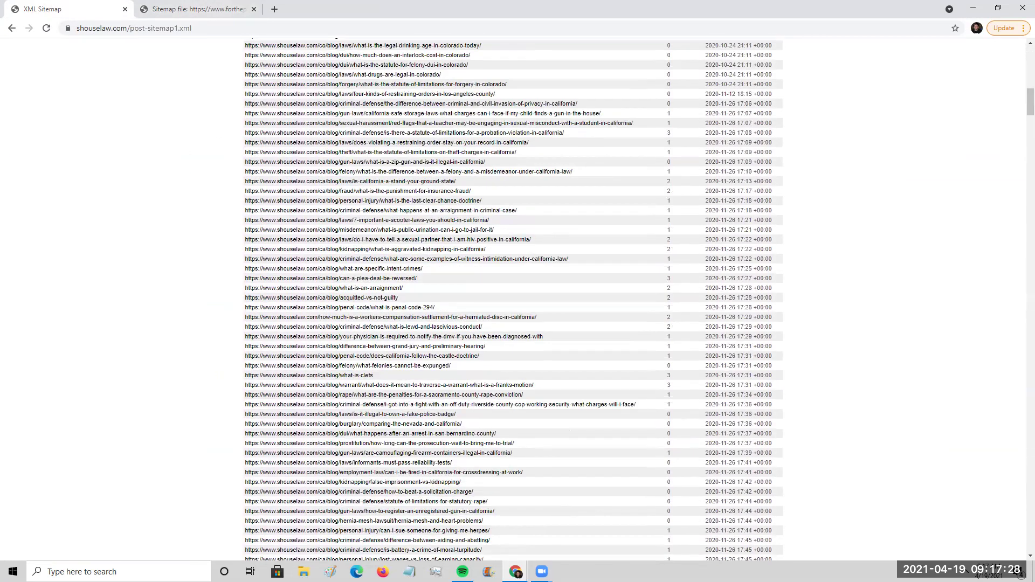
pyautogui.scroll(-3, 1019, 135)
pyautogui.scroll(-20, 1019, 167)
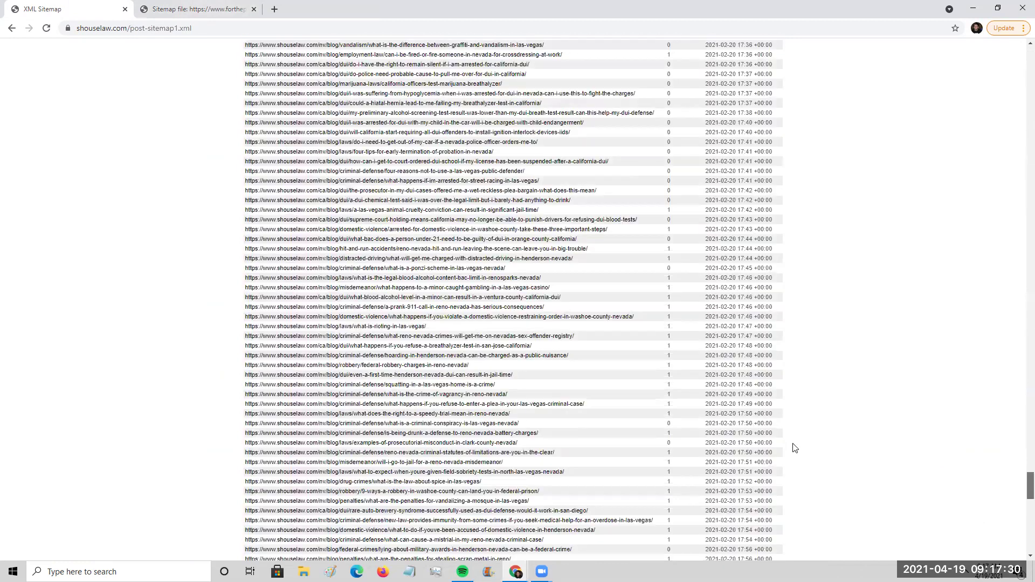
# - Launch Excel and return to the shouselaw.com post sitemap in the browser
pyautogui.press('super')
pyautogui.write('ex')
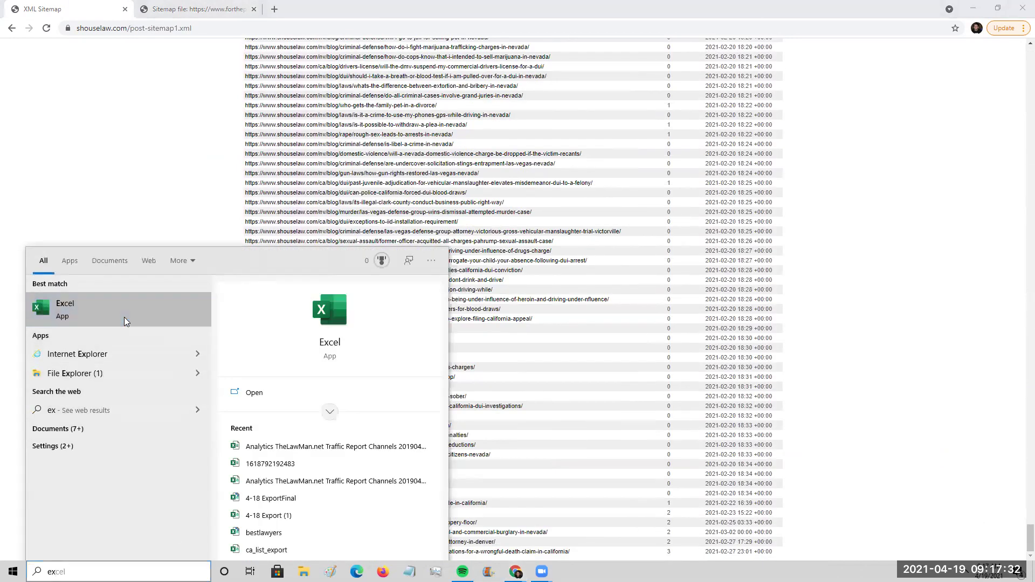
pyautogui.click(124, 317)
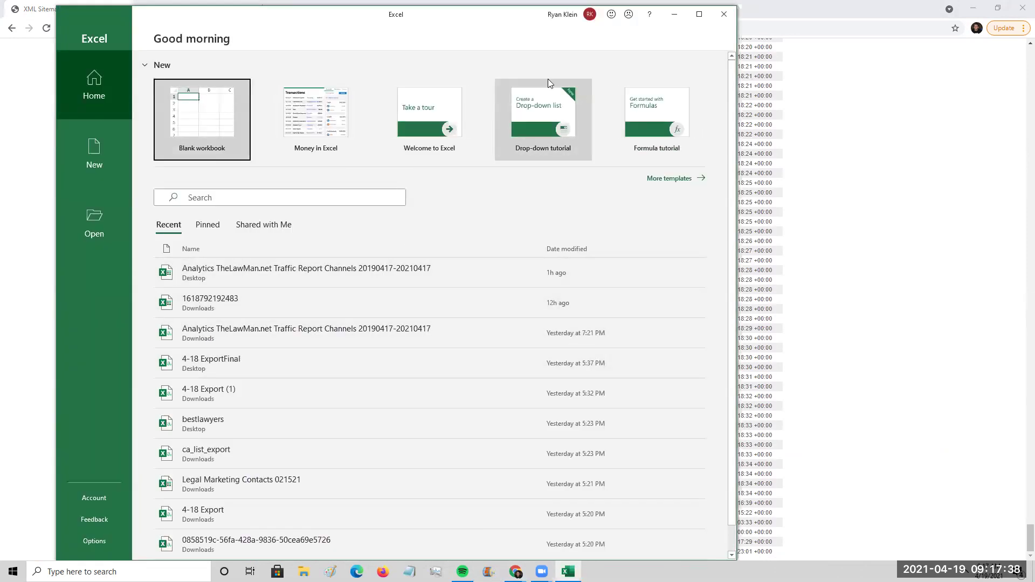
pyautogui.click(838, 156)
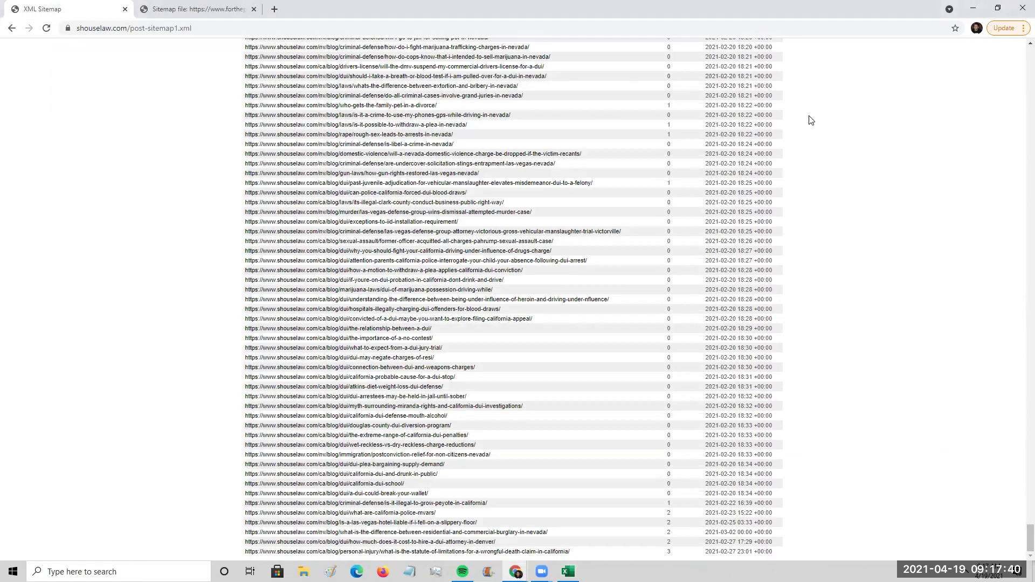
pyautogui.moveTo(782, 555); pyautogui.dragTo(629, 7)
pyautogui.hotkey('alt', 'Left')
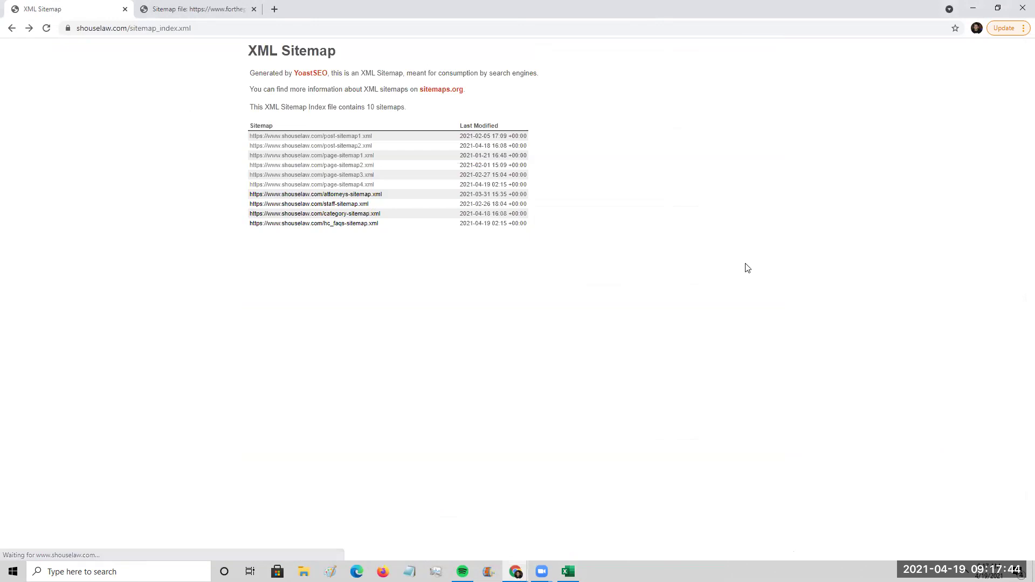
pyautogui.click(31, 29)
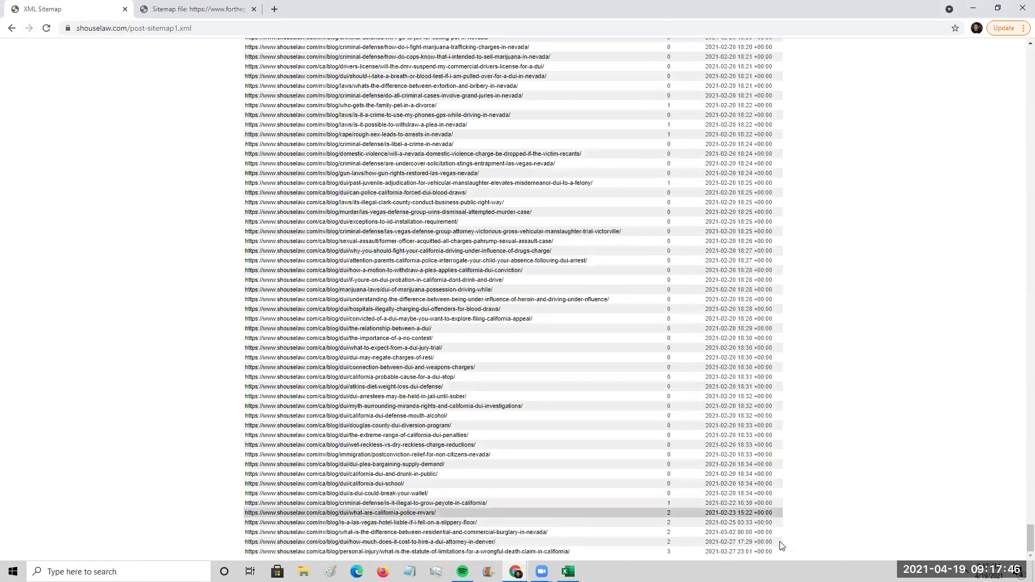
# - Copy all rows of the post-sitemap1.xml table into a new blank Excel workbook, starting at cell A1
pyautogui.moveTo(774, 551); pyautogui.dragTo(695, 5)
pyautogui.click(567, 571)
pyautogui.click(219, 114)
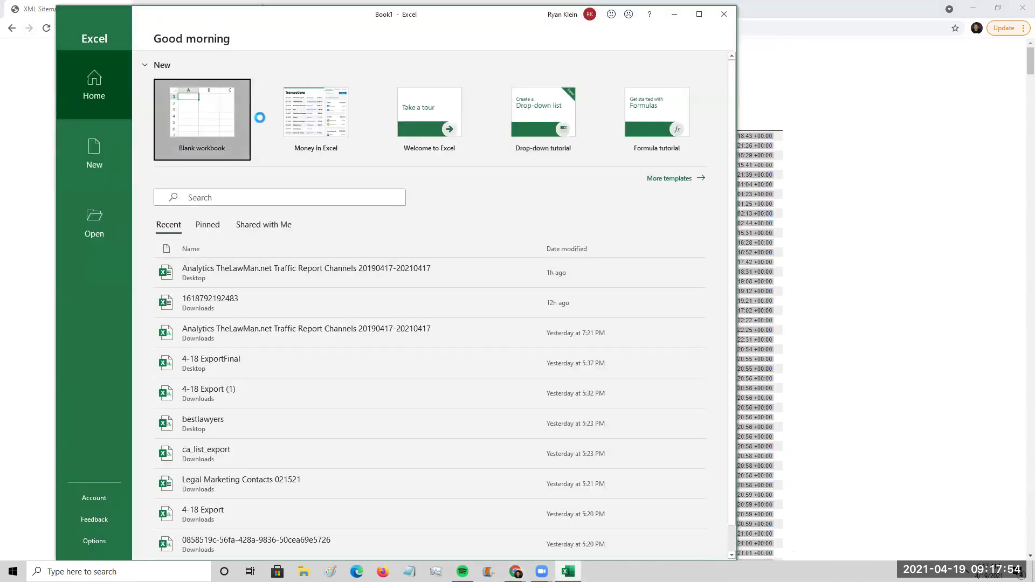
pyautogui.click(699, 15)
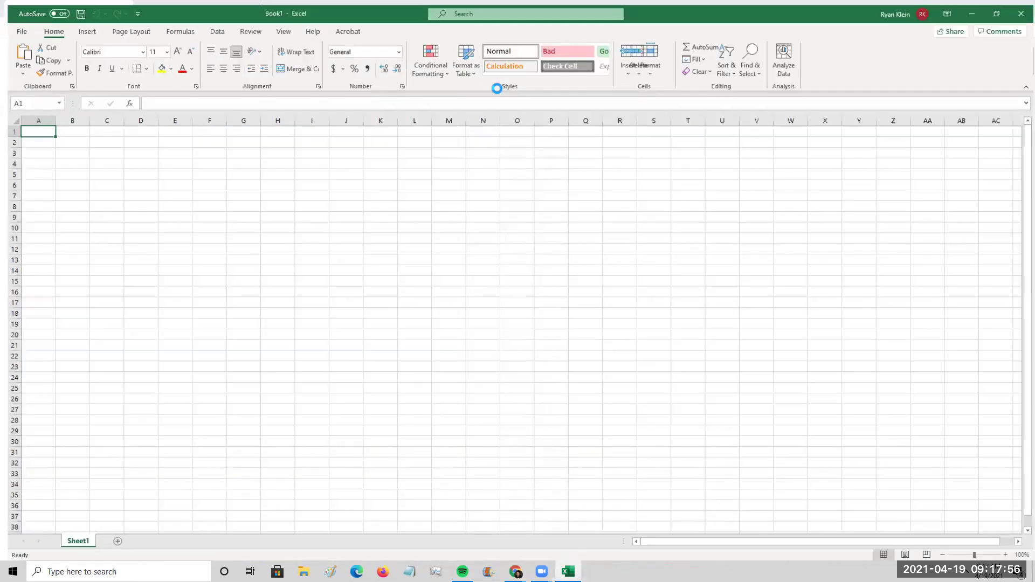
pyautogui.hotkey('ctrl', 'v')
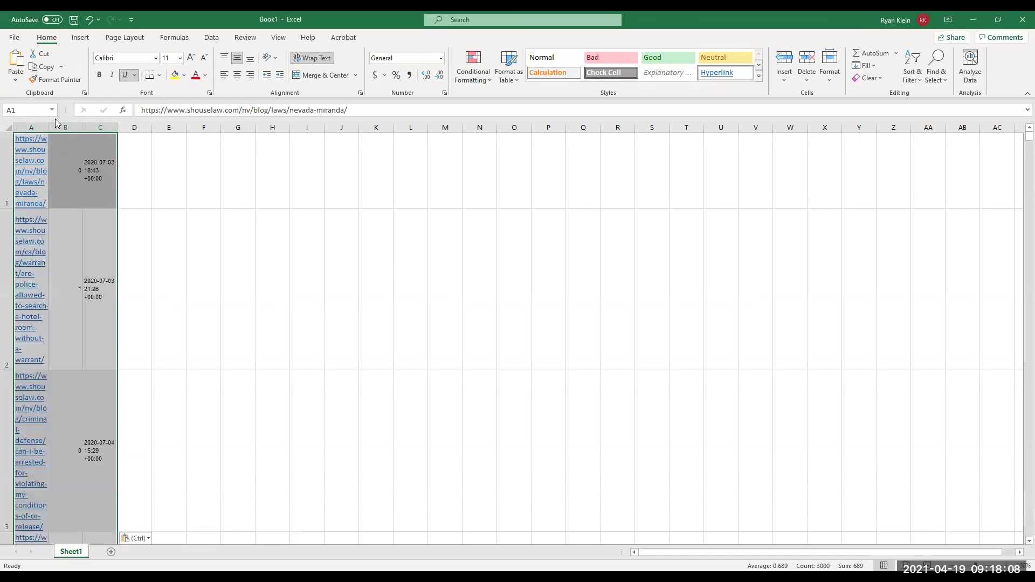
# - Remove the hyperlinks from the pasted sitemap data
pyautogui.moveTo(1028, 136); pyautogui.dragTo(982, 19)
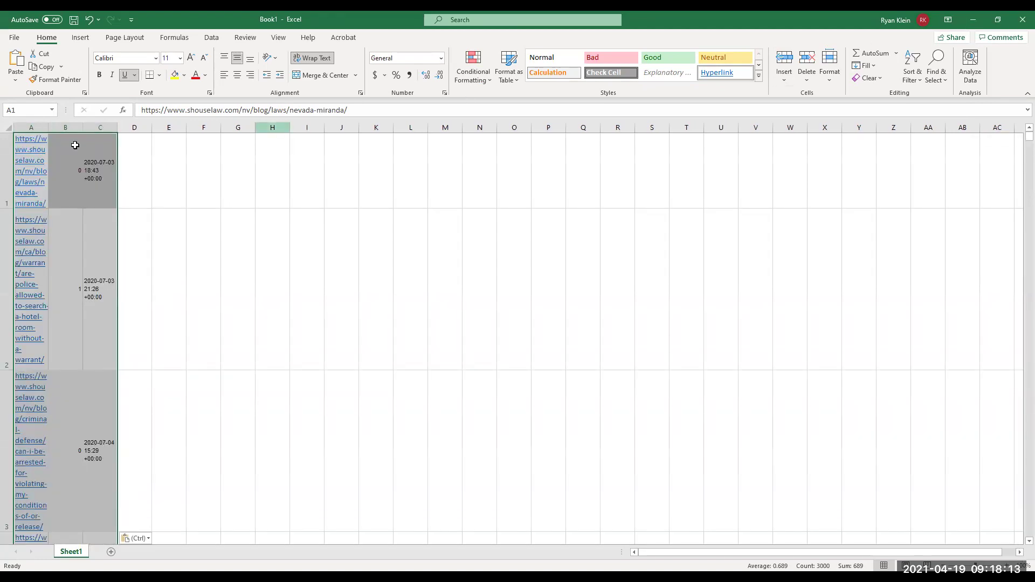
pyautogui.rightClick(21, 176)
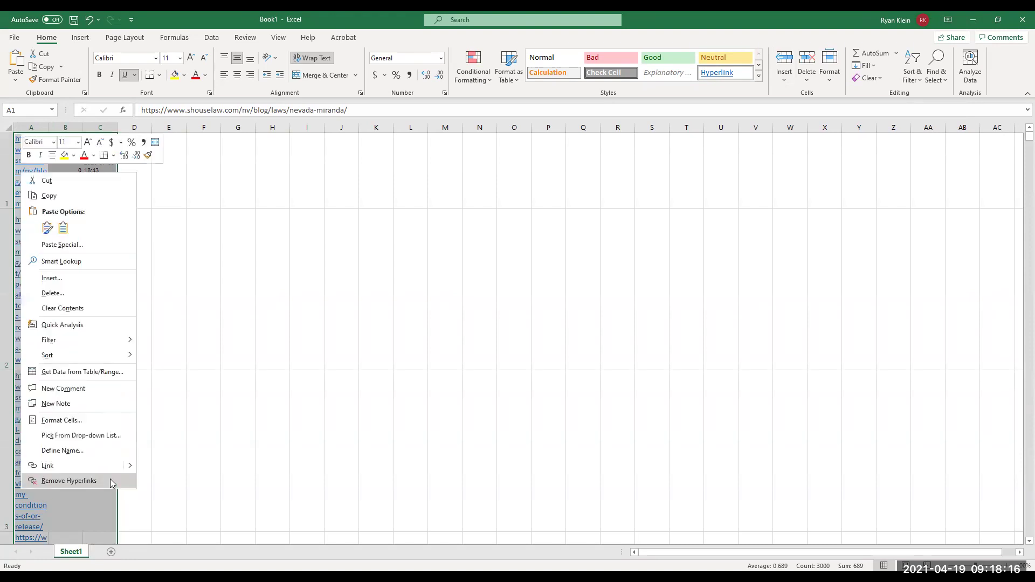
pyautogui.click(109, 479)
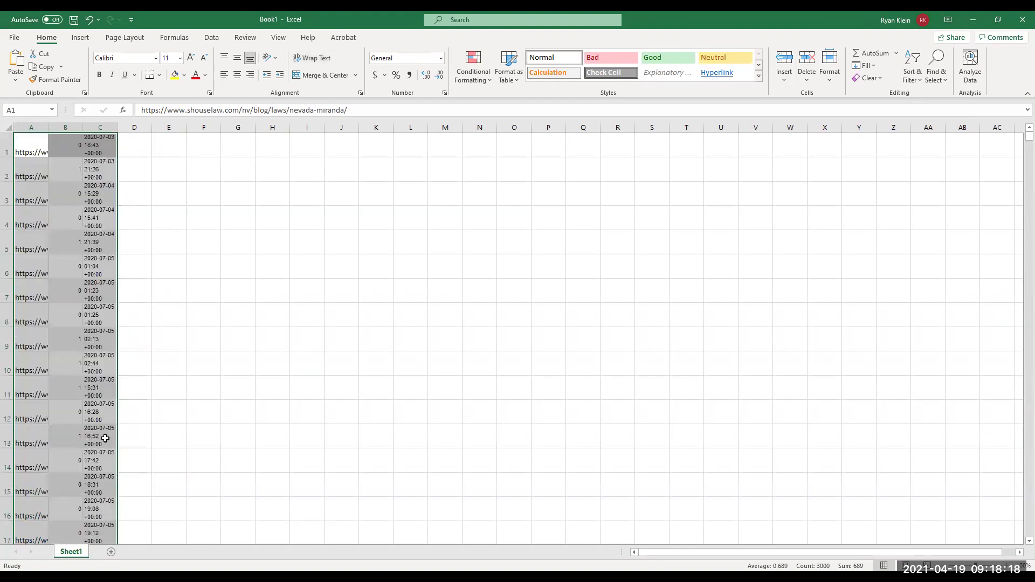
# - Delete columns B and C with the image counts and modification dates
pyautogui.moveTo(65, 127)
pyautogui.mouseDown()
pyautogui.moveTo(102, 125)
pyautogui.moveTo(73, 123)
pyautogui.mouseUp()
pyautogui.rightClick(73, 127)
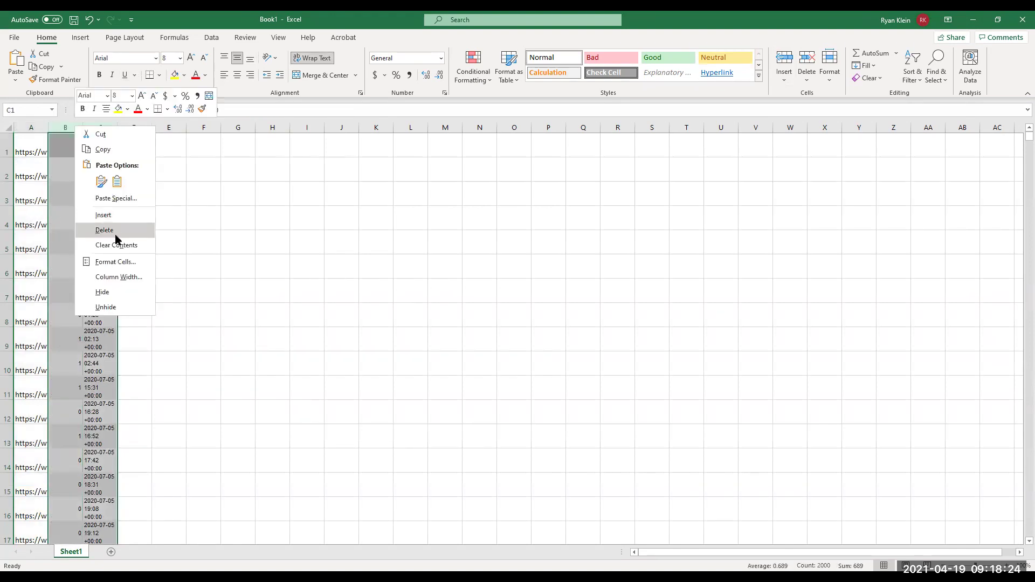
pyautogui.click(115, 230)
pyautogui.click(262, 171)
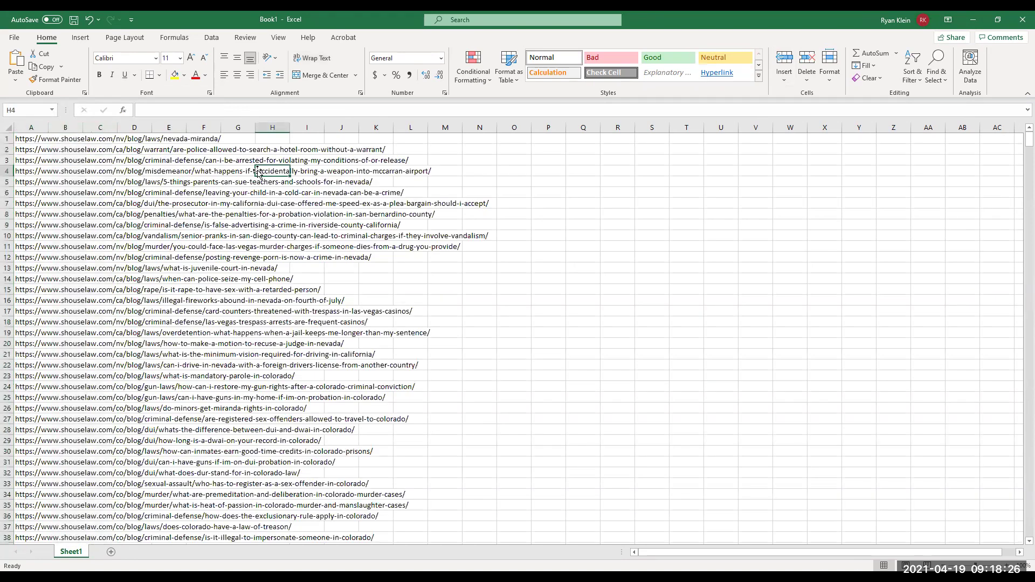
# - Insert a blank row above the first URL for column headings
pyautogui.click(8, 138)
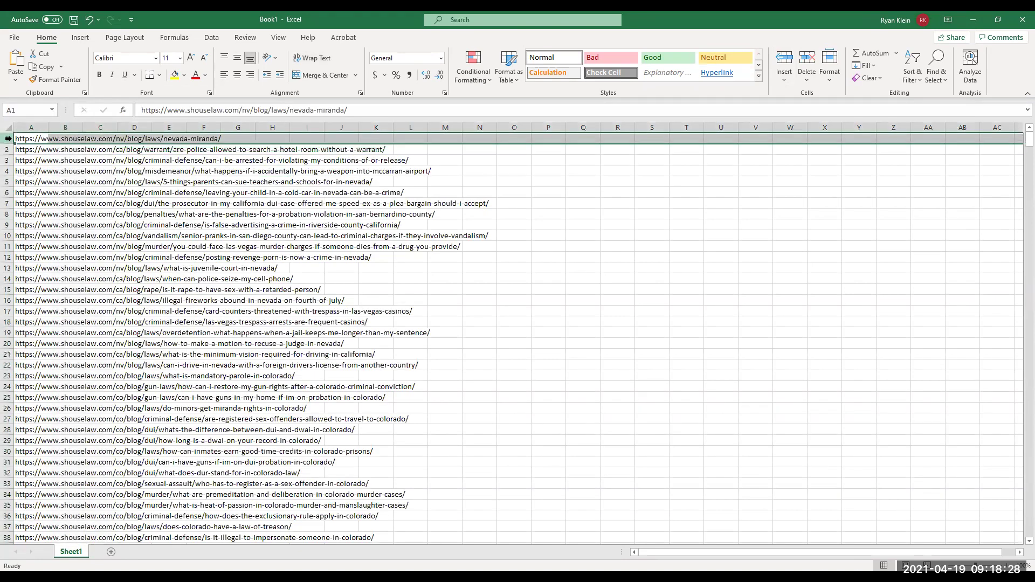
pyautogui.hotkey('ctrl', 'shift', '+')
pyautogui.moveTo(1019, 144); pyautogui.dragTo(951, 19)
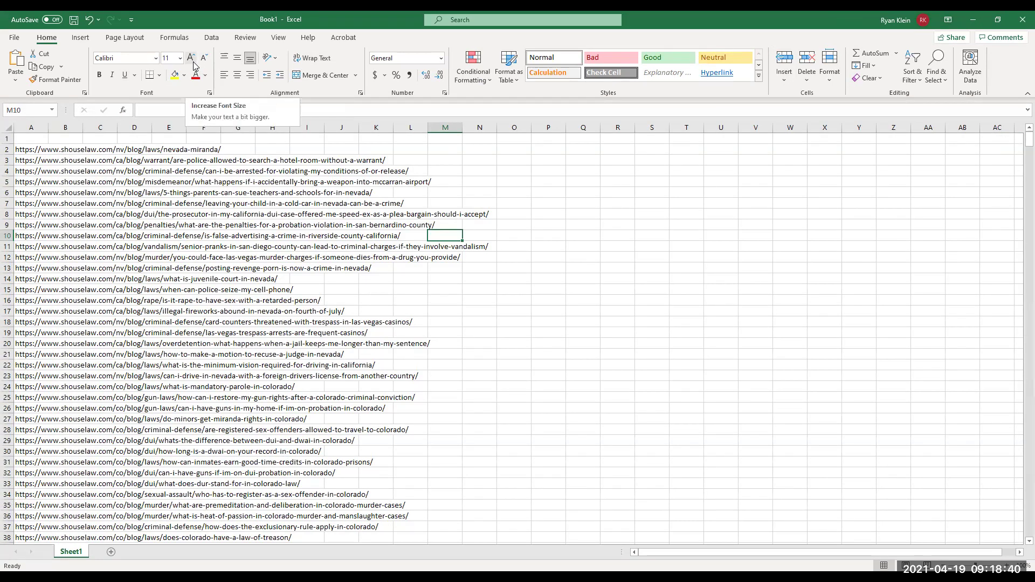
# - Duplicate the URL list from column A into column O
pyautogui.click(38, 147)
pyautogui.click(32, 138)
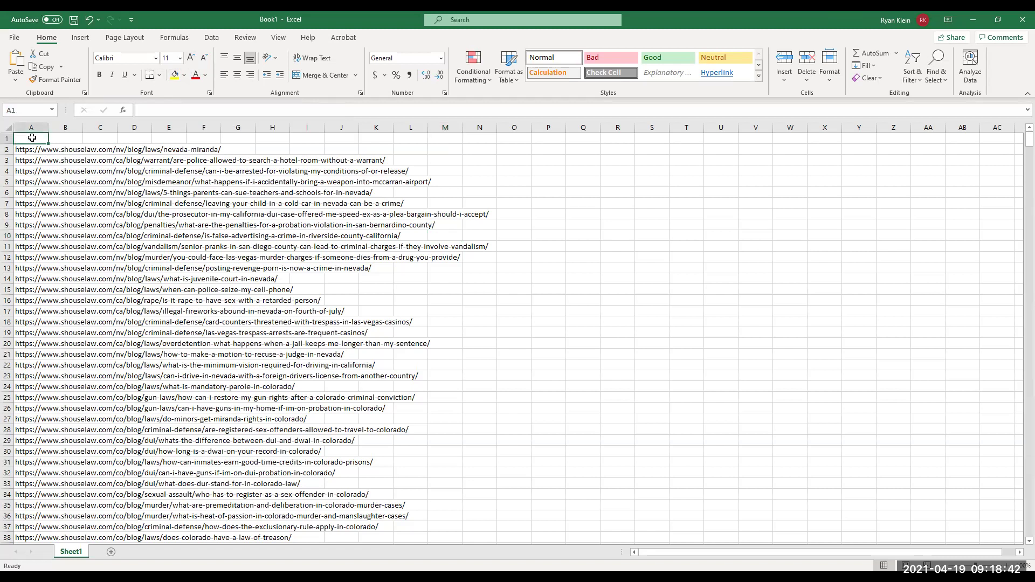
pyautogui.click(32, 128)
pyautogui.hotkey('ctrl', 'c')
pyautogui.click(54, 127)
pyautogui.hotkey('ctrl', 'v')
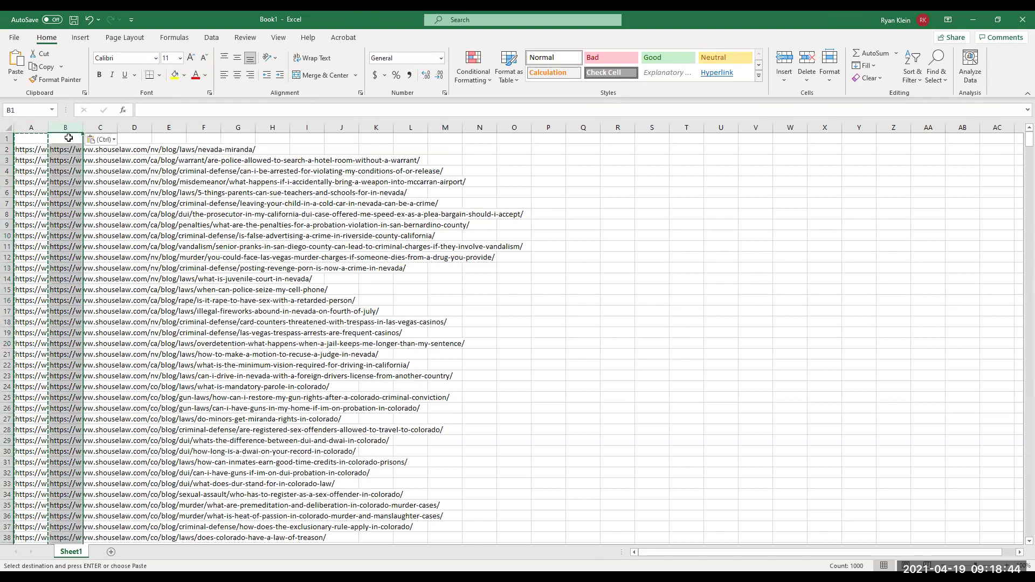
pyautogui.hotkey('ctrl', 'c')
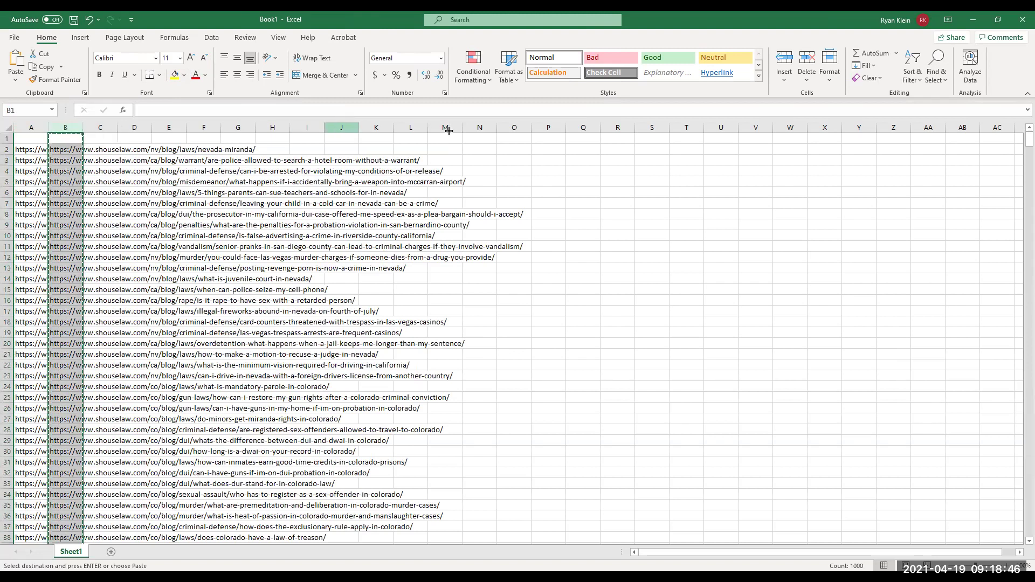
pyautogui.click(525, 127)
pyautogui.hotkey('ctrl', 'v')
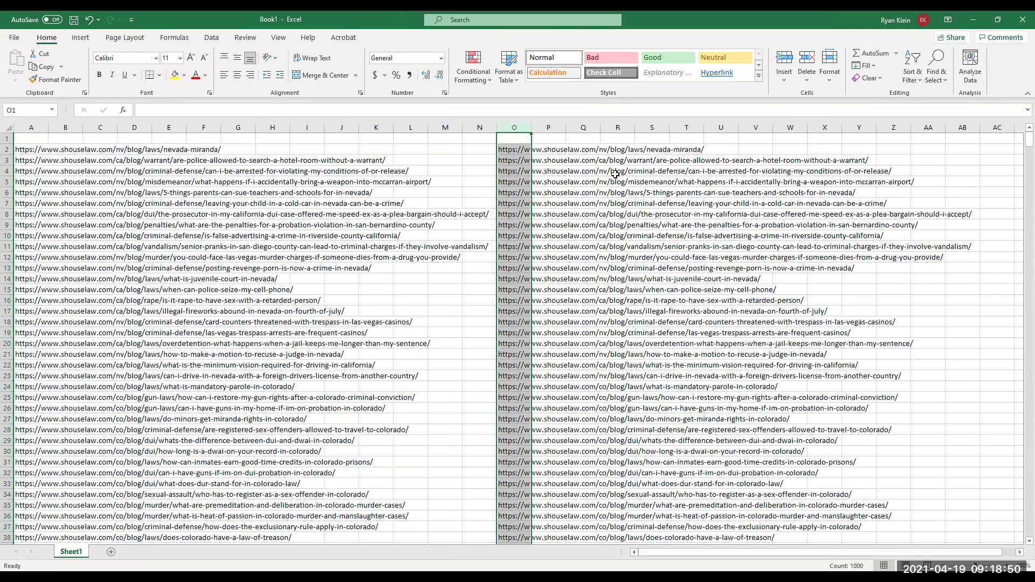
# - Enter the bold heading Url in cell O1
pyautogui.click(517, 139)
pyautogui.hotkey('ctrl', 'b')
pyautogui.write('Url')
pyautogui.press('Return')
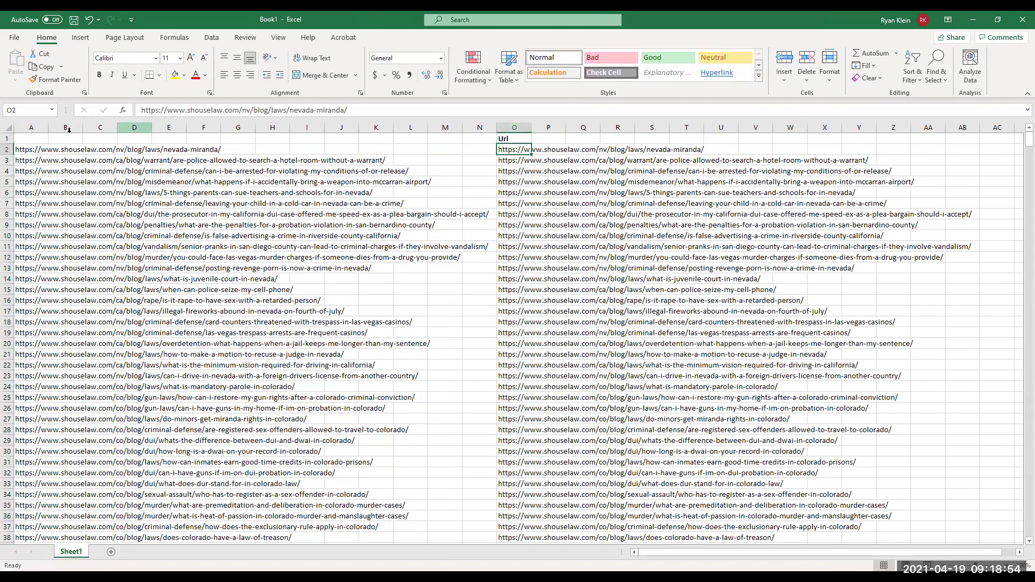
# - Enter the bold heading Topic in cell A1
pyautogui.click(25, 141)
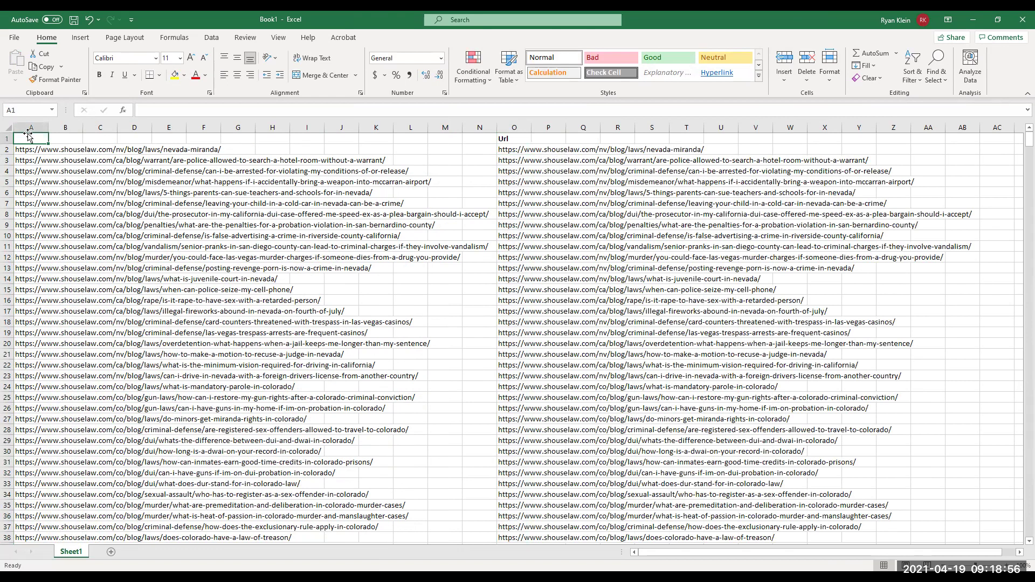
pyautogui.write('Topic')
pyautogui.press('Return')
pyautogui.click(31, 139)
pyautogui.hotkey('ctrl', 'b')
pyautogui.click(27, 160)
pyautogui.click(26, 150)
pyautogui.click(23, 125)
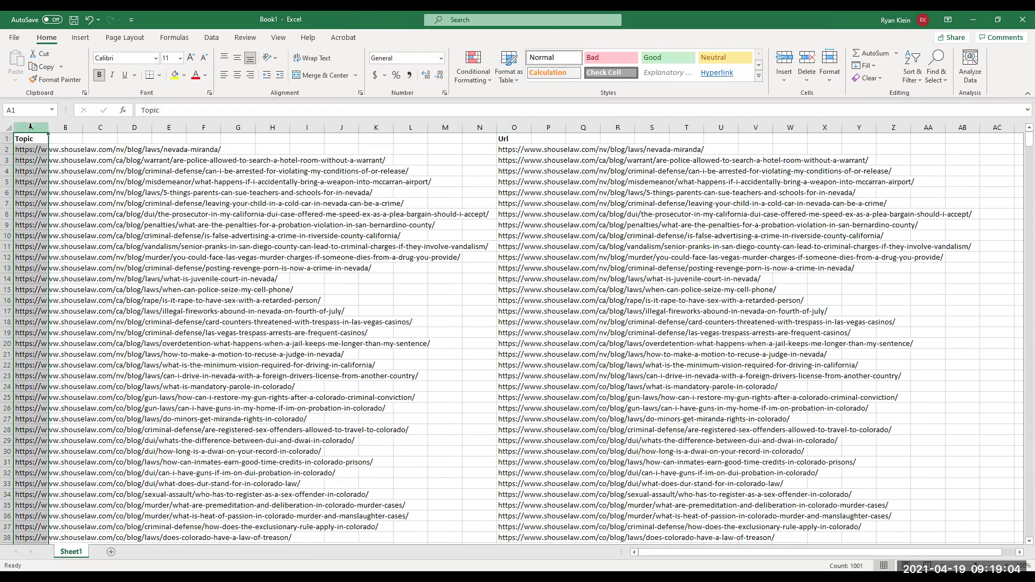
pyautogui.hotkey('ctrl', 'f')
pyautogui.click(24, 149)
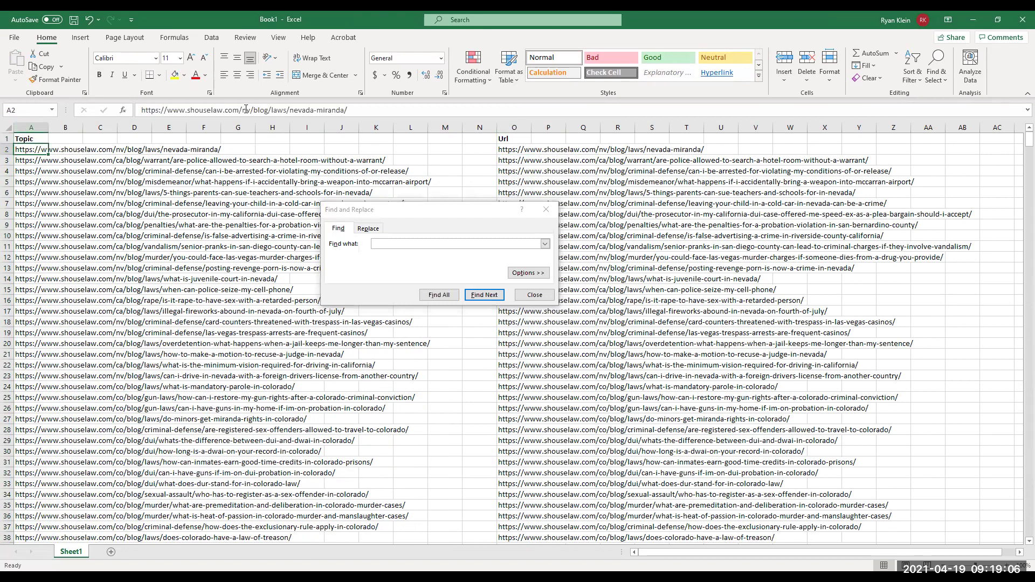
pyautogui.moveTo(129, 109); pyautogui.dragTo(242, 110)
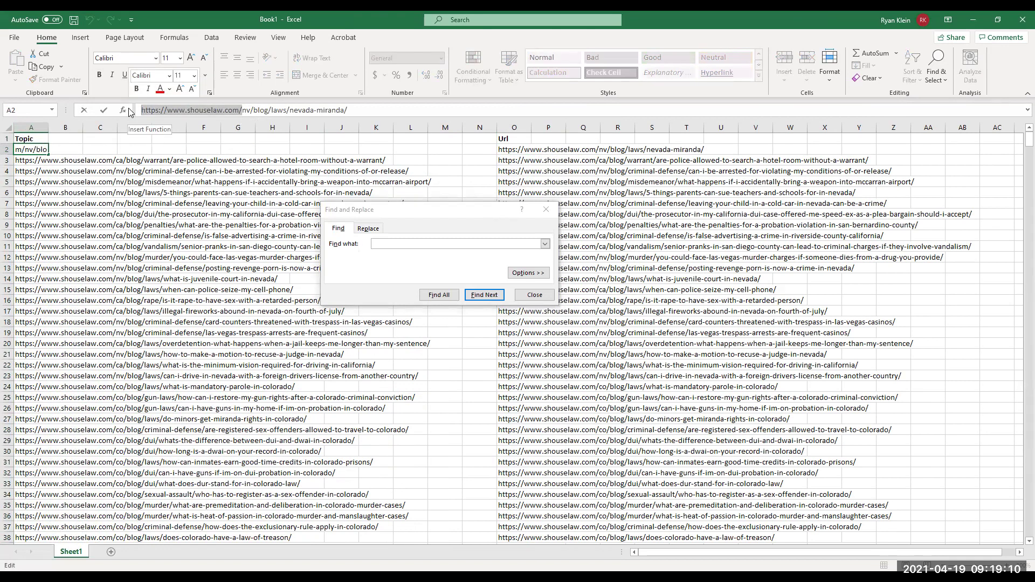
pyautogui.click(149, 148)
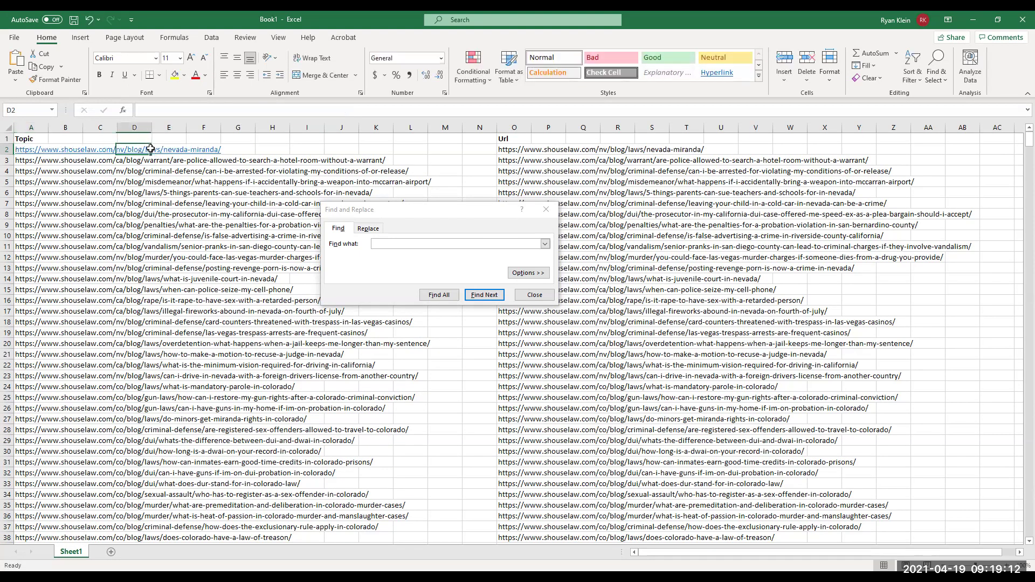
pyautogui.click(27, 156)
pyautogui.rightClick(25, 153)
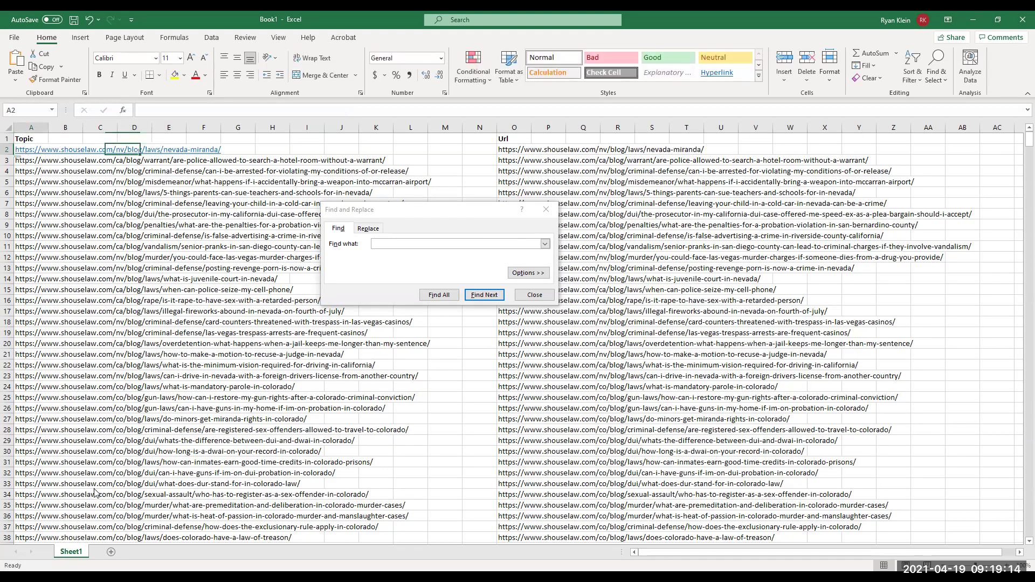
pyautogui.click(95, 492)
pyautogui.click(368, 228)
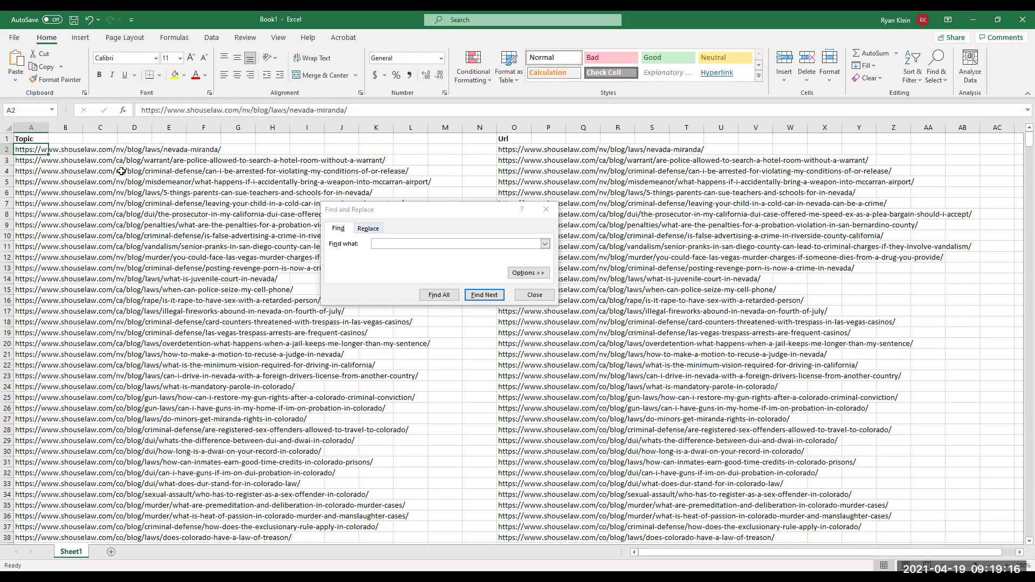
pyautogui.click(31, 127)
pyautogui.click(393, 244)
pyautogui.hotkey('ctrl', 'v')
pyautogui.click(356, 295)
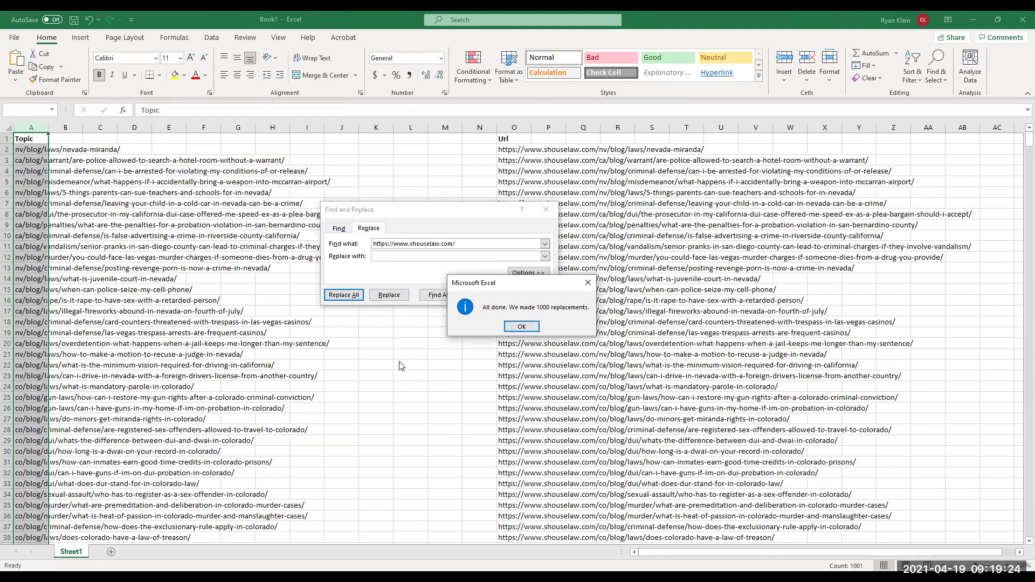
pyautogui.click(585, 281)
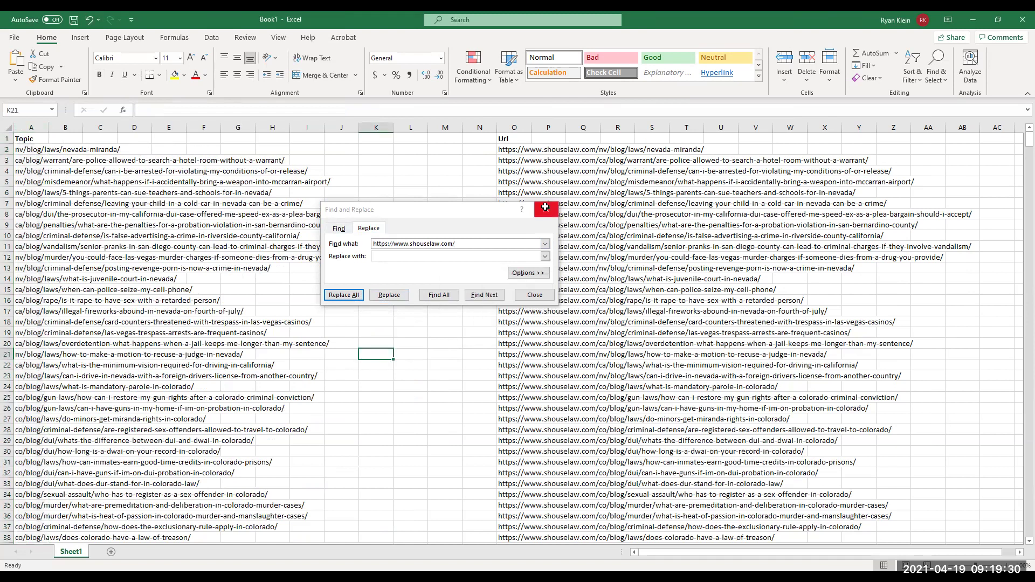
pyautogui.press('Escape')
# - Replace every ca/blog/ in column A with nothing
pyautogui.scroll(-20, 345, 278)
pyautogui.scroll(-20, 343, 280)
pyautogui.scroll(-20, 346, 283)
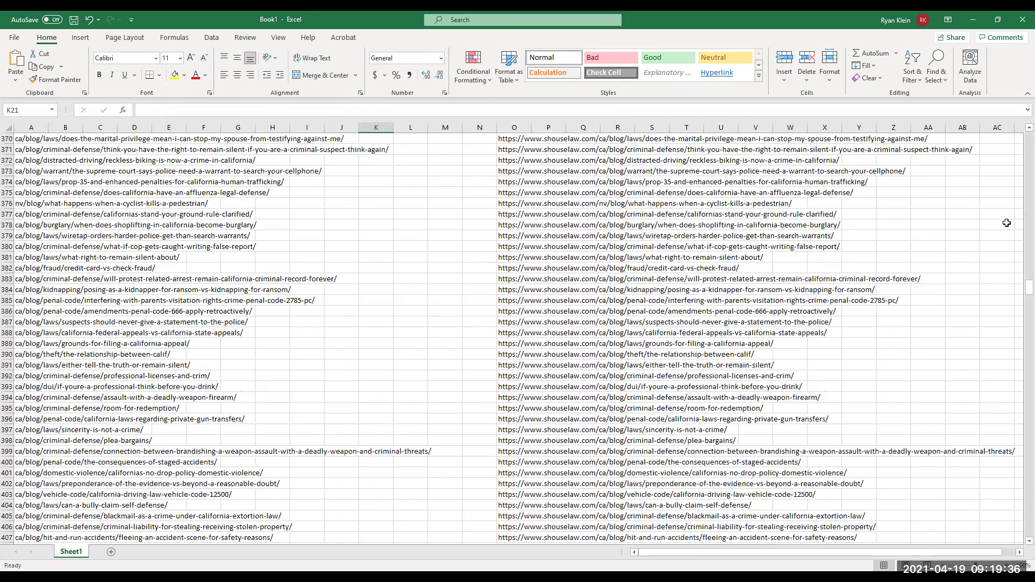
pyautogui.scroll(-8, 1018, 298)
pyautogui.moveTo(1026, 298); pyautogui.dragTo(995, 506)
pyautogui.scroll(-20, 556, 341)
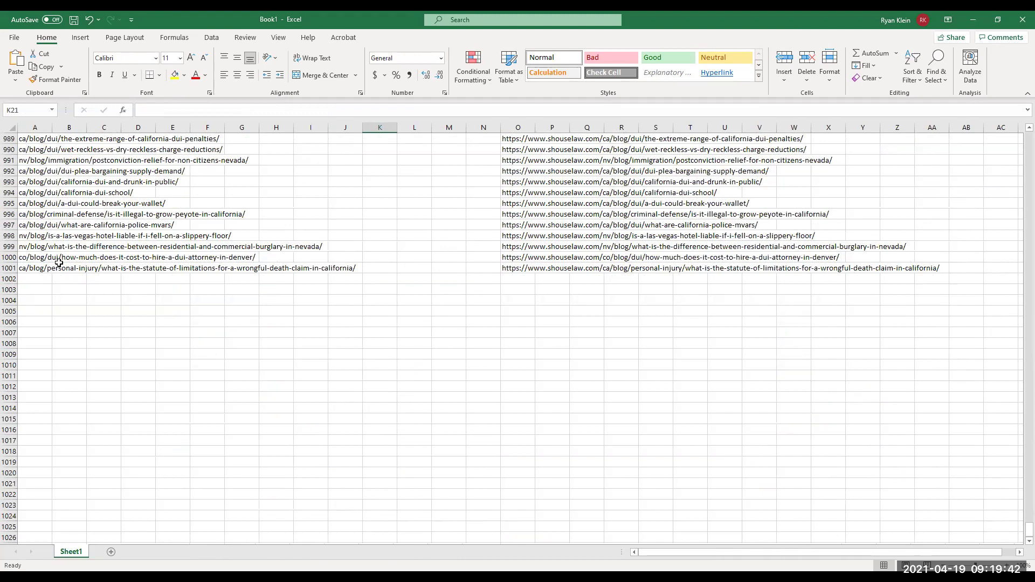
pyautogui.click(24, 268)
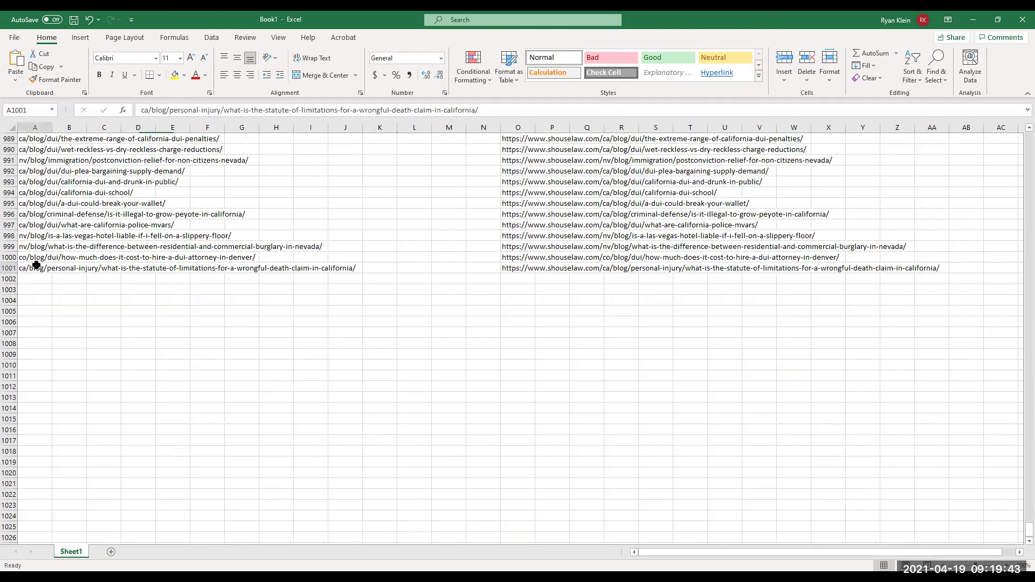
pyautogui.click(32, 127)
pyautogui.hotkey('ctrl', 'c')
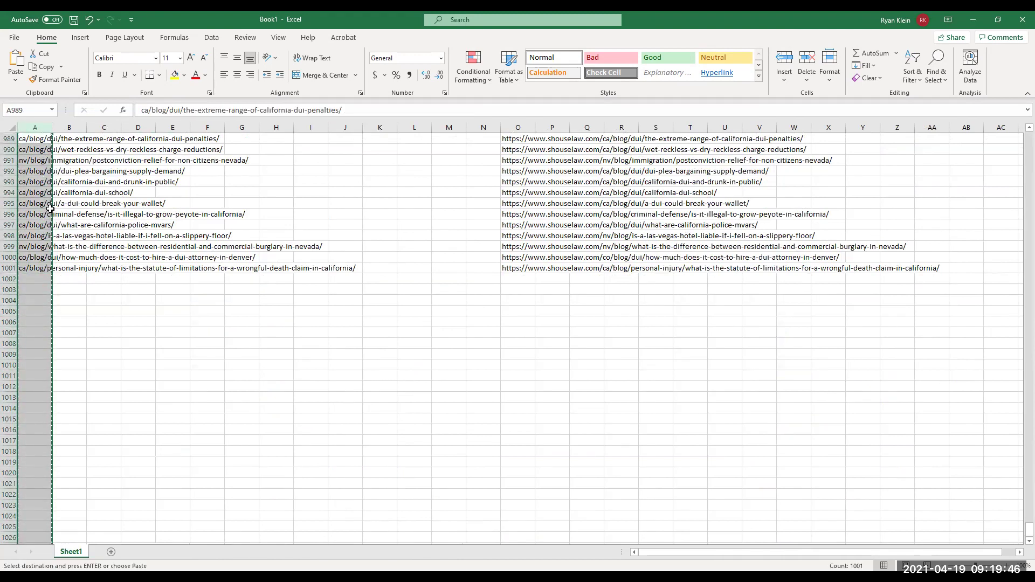
pyautogui.hotkey('ctrl', 'h')
pyautogui.write('ca/blog/')
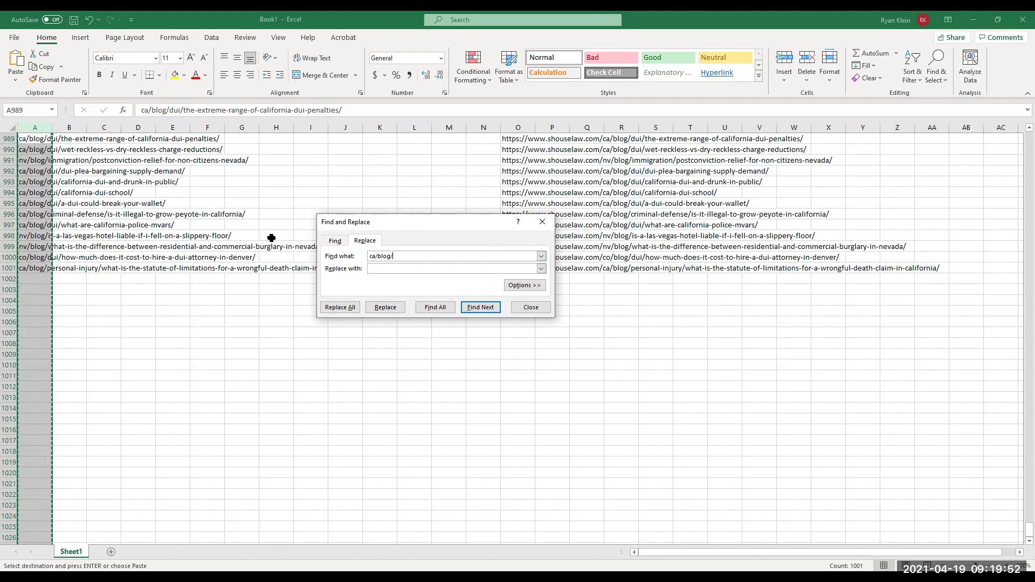
pyautogui.click(340, 308)
pyautogui.click(524, 328)
pyautogui.moveTo(373, 258); pyautogui.dragTo(376, 257)
pyautogui.write('0')
pyautogui.click(341, 310)
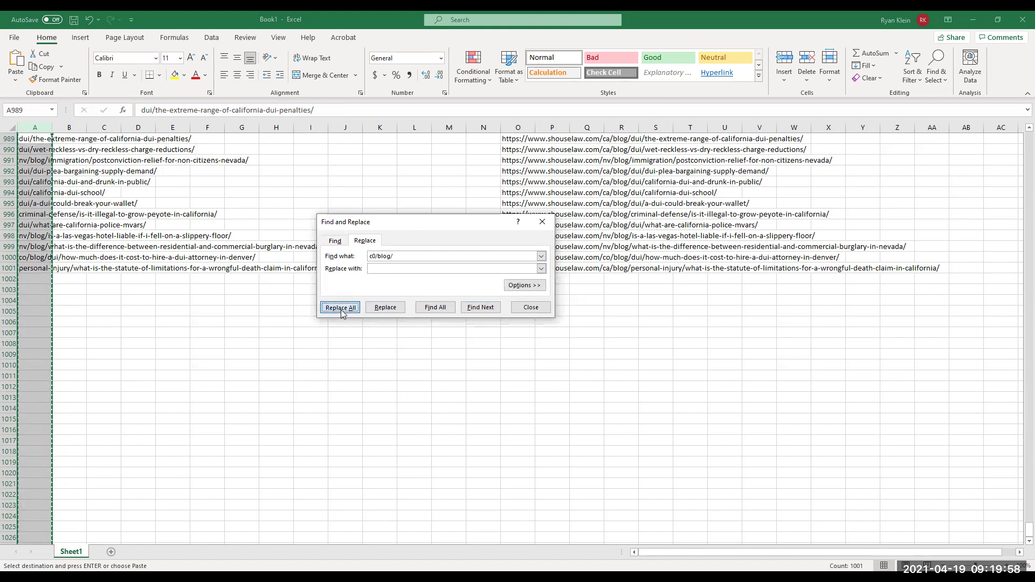
pyautogui.click(522, 328)
# - Replace every co/blog/ in column A with nothing
pyautogui.click(377, 257)
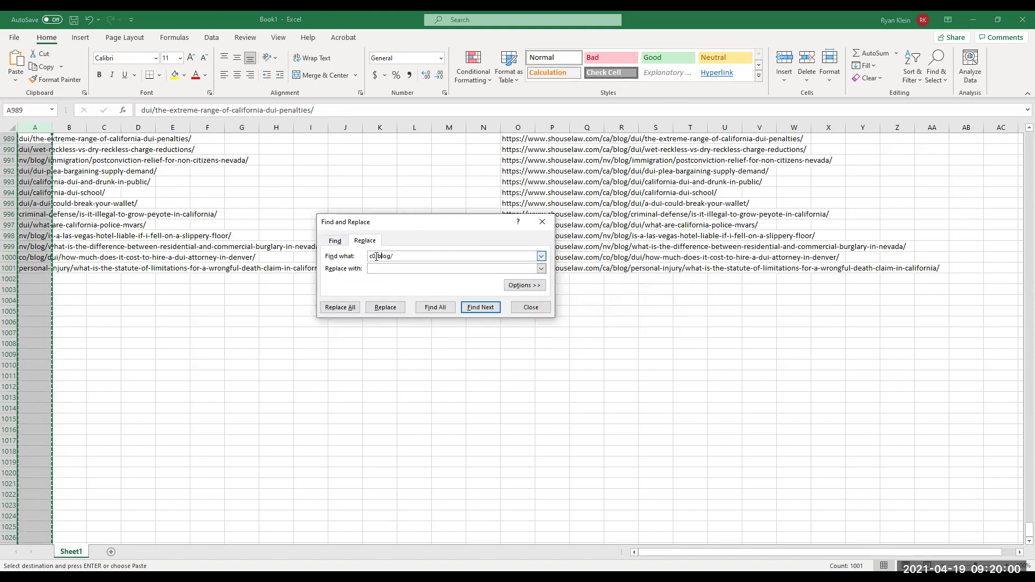
pyautogui.press('BackSpace')
pyautogui.write('o')
pyautogui.click(341, 307)
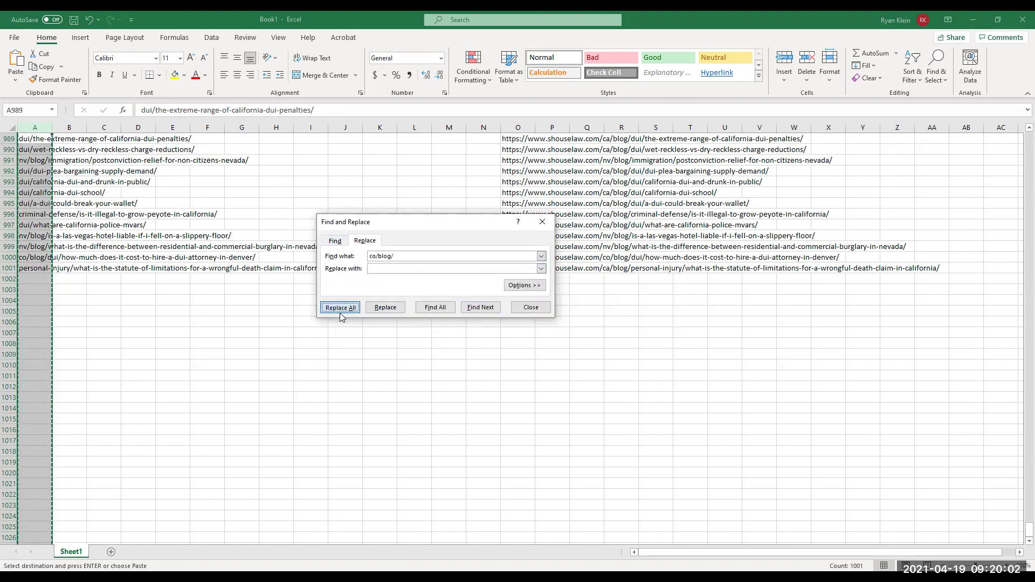
pyautogui.click(522, 327)
# - Replace every nv/blog/ in column A with nothing and finish the find and replace
pyautogui.click(376, 256)
pyautogui.press('BackSpace')
pyautogui.press('BackSpace')
pyautogui.write('nv')
pyautogui.click(350, 307)
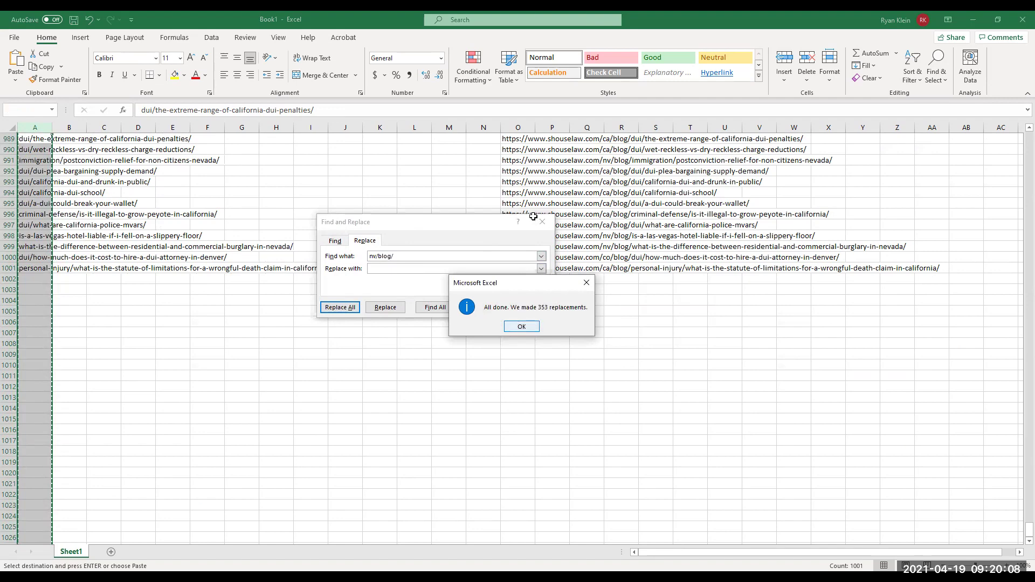
pyautogui.press('Escape')
pyautogui.press('Escape')
pyautogui.click(345, 256)
# - Split column A into separate columns with Text to Columns, using only the slash / as delimiter
pyautogui.scroll(9, 348, 268)
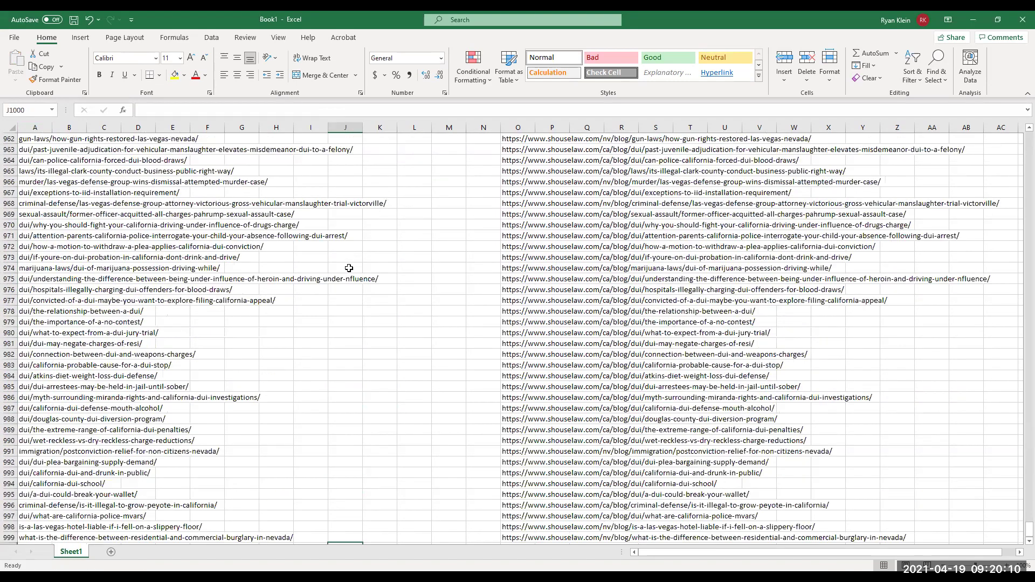
pyautogui.scroll(20, 348, 268)
pyautogui.scroll(20, 346, 265)
pyautogui.scroll(20, 648, 180)
pyautogui.scroll(20, 642, 178)
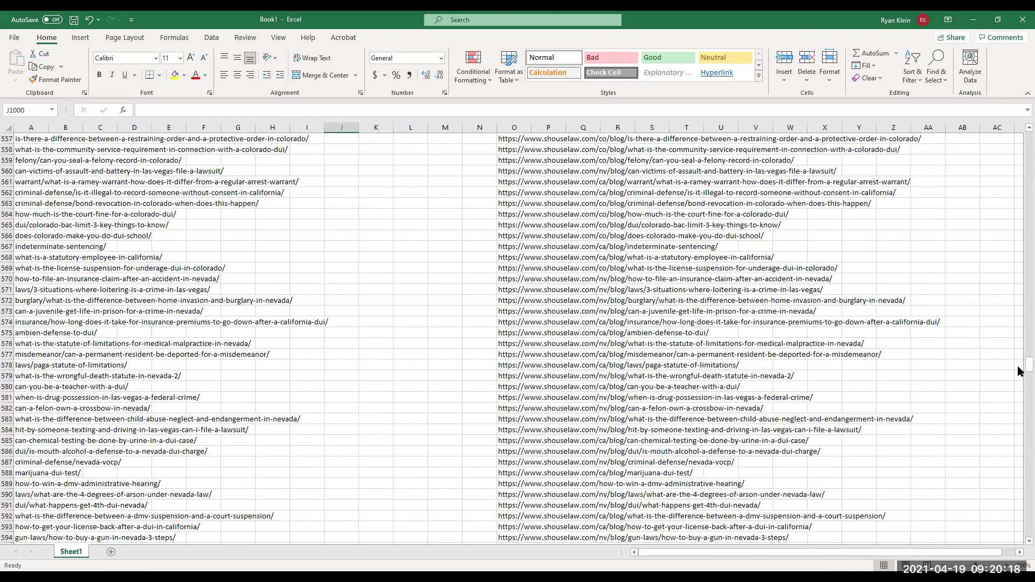
pyautogui.moveTo(1020, 370); pyautogui.dragTo(1021, 118)
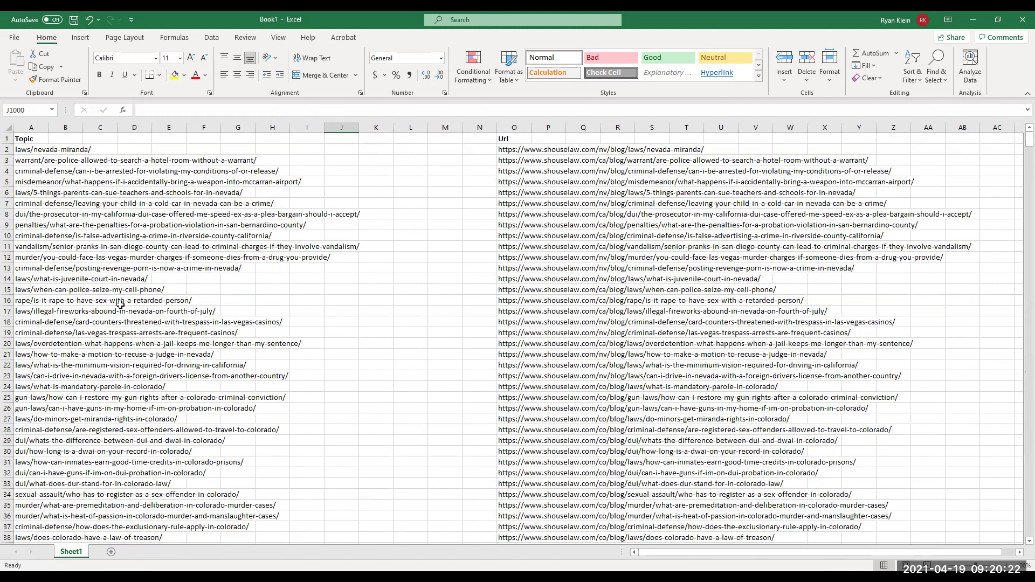
pyautogui.click(25, 127)
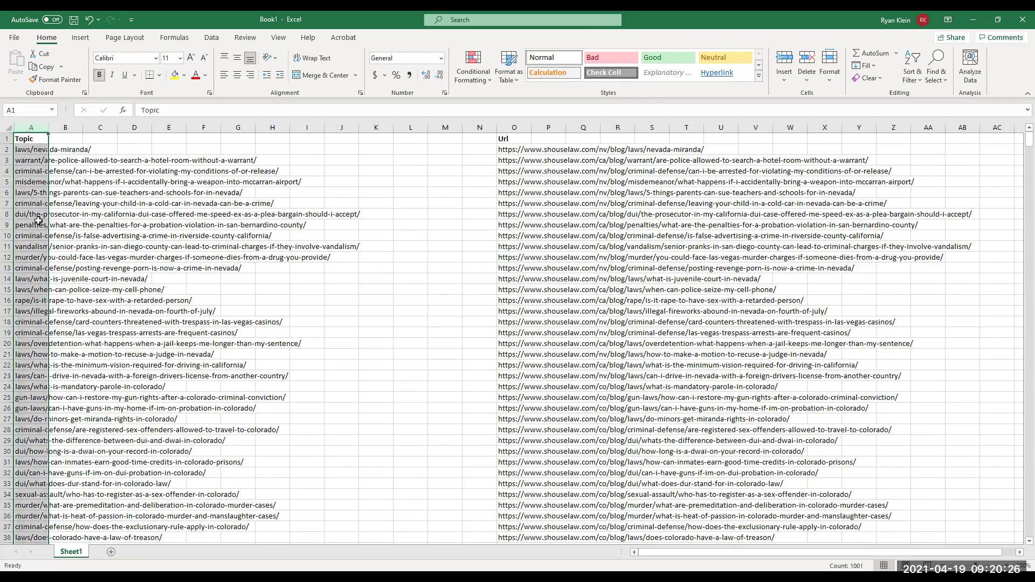
pyautogui.click(211, 37)
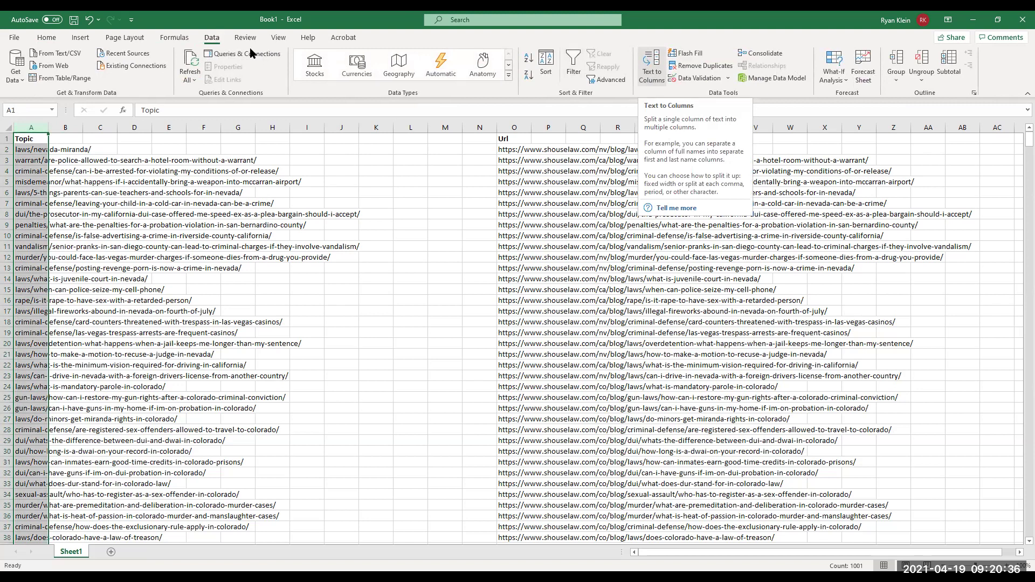
pyautogui.click(647, 79)
pyautogui.click(510, 336)
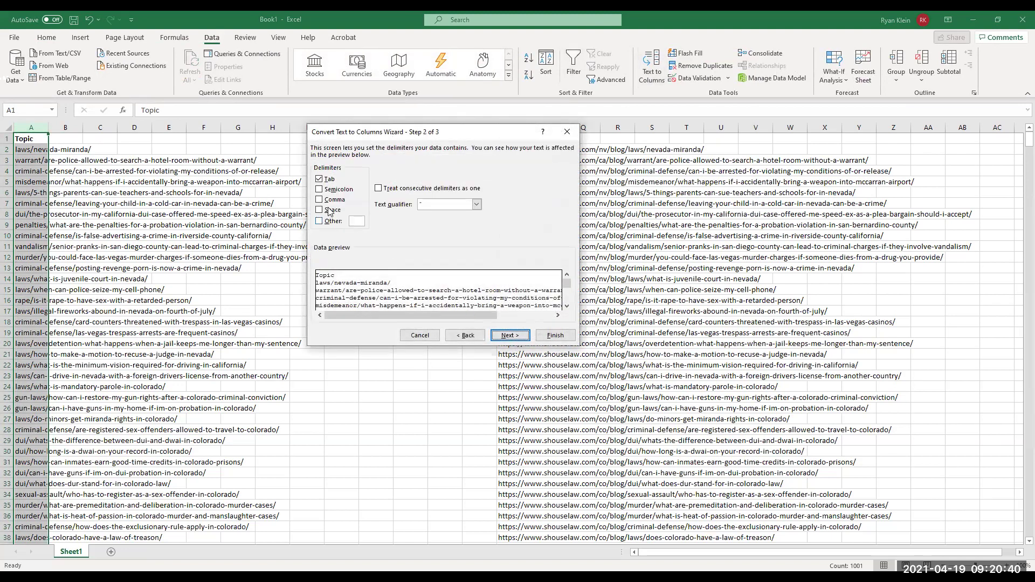
pyautogui.click(319, 179)
pyautogui.click(319, 221)
pyautogui.write('/')
pyautogui.click(556, 335)
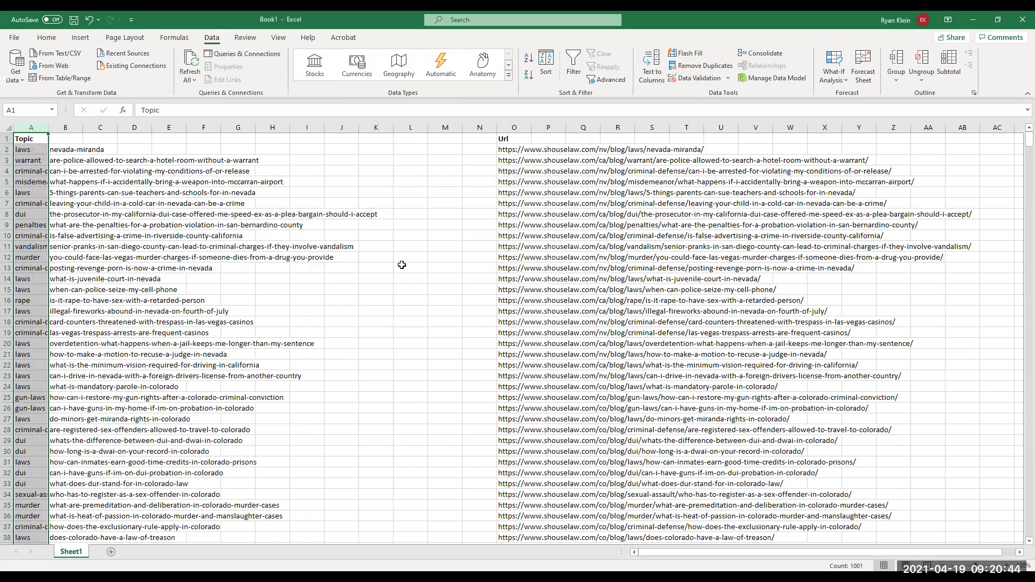
# - Move the article titles without a topic in A99:A102 and A106:A107 across to column B
pyautogui.click(401, 264)
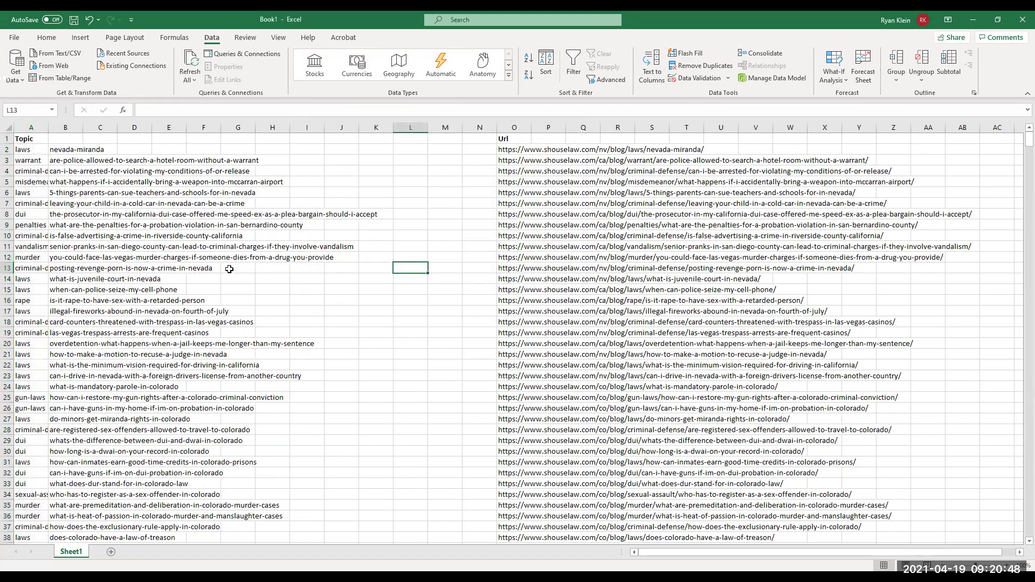
pyautogui.scroll(-20, 229, 268)
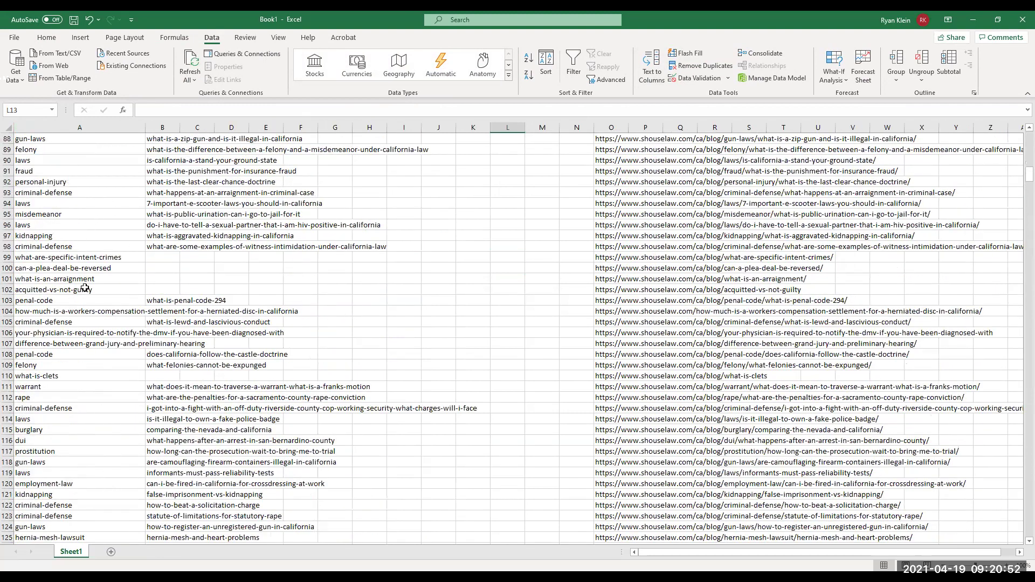
pyautogui.moveTo(68, 255); pyautogui.dragTo(68, 290)
pyautogui.moveTo(144, 280); pyautogui.dragTo(162, 285)
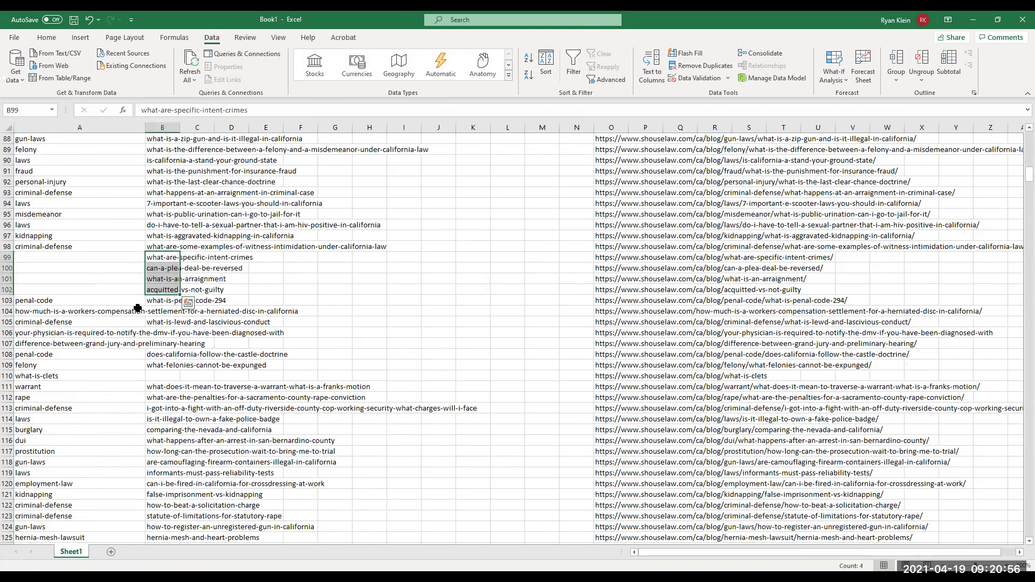
pyautogui.moveTo(62, 334); pyautogui.dragTo(70, 343)
pyautogui.moveTo(145, 339); pyautogui.dragTo(161, 340)
pyautogui.click(188, 357)
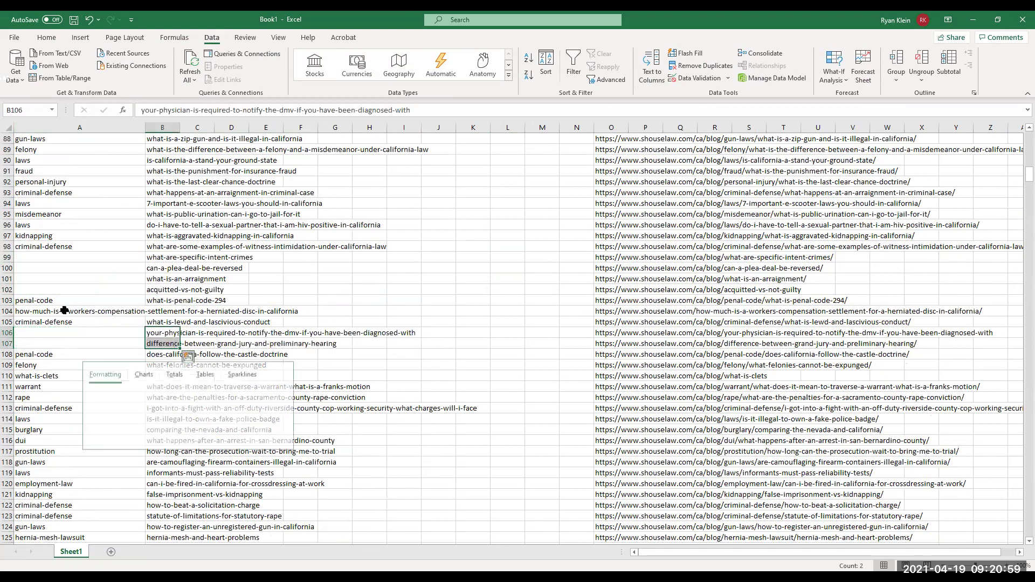
# - Continue moving topicless article titles from column A to column B, starting with the one in row 104
pyautogui.click(165, 310)
pyautogui.scroll(-7, 154, 337)
pyautogui.scroll(-20, 153, 336)
pyautogui.scroll(-11, 151, 335)
pyautogui.click(162, 242)
pyautogui.scroll(-5, 119, 329)
pyautogui.scroll(-11, 120, 329)
# - Move the topicless article titles in A369 and A376 to the adjacent cells in column B
pyautogui.click(105, 419)
pyautogui.hotkey('ctrl', 'x')
pyautogui.click(155, 419)
pyautogui.hotkey('ctrl', 'v')
pyautogui.scroll(-5, 135, 378)
pyautogui.click(124, 333)
pyautogui.hotkey('ctrl', 'x')
pyautogui.click(152, 333)
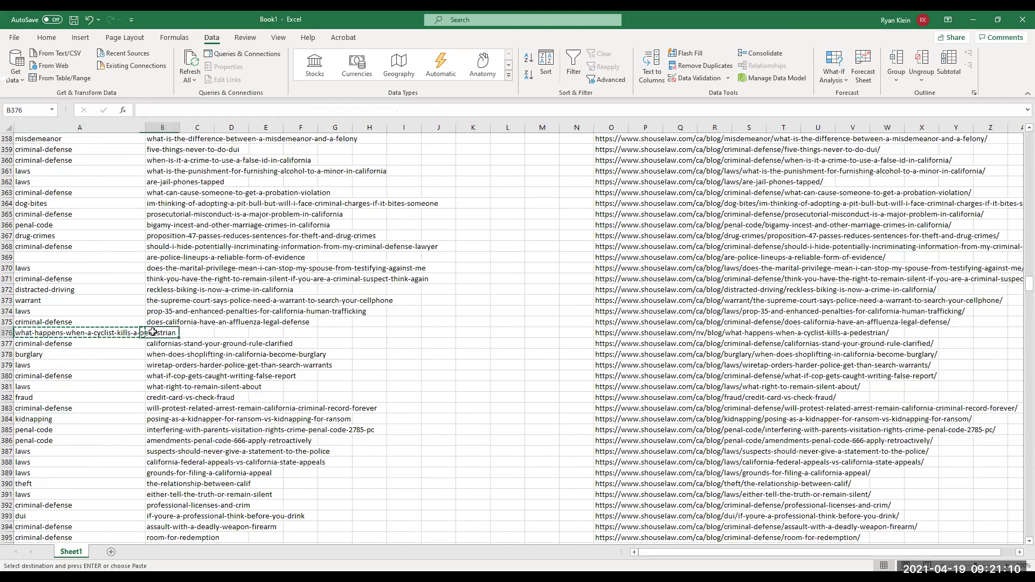
pyautogui.hotkey('ctrl', 'v')
# - Move the Topic heading from A1 to B1
pyautogui.scroll(-20, 95, 349)
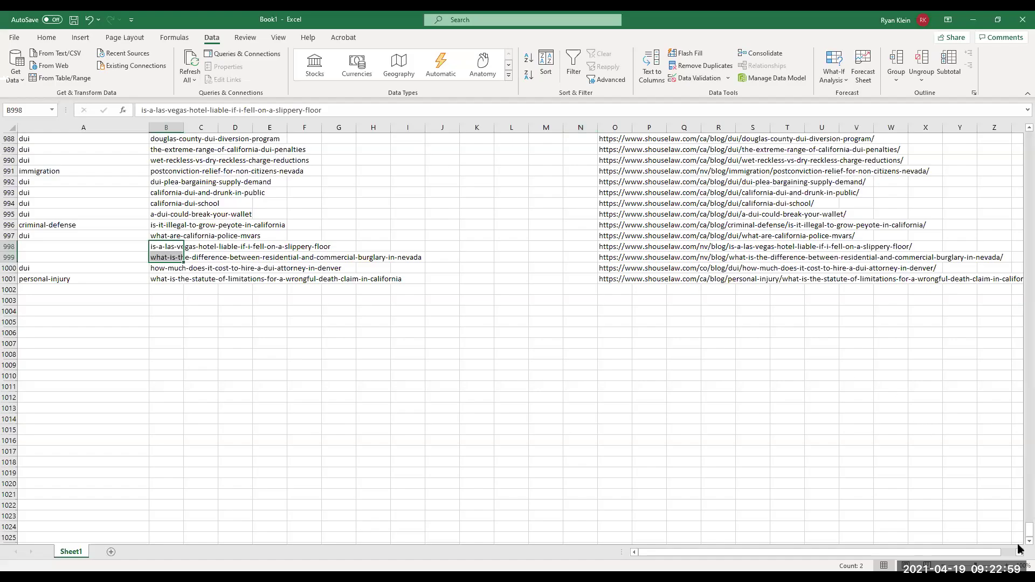
pyautogui.moveTo(1029, 531); pyautogui.dragTo(1018, 122)
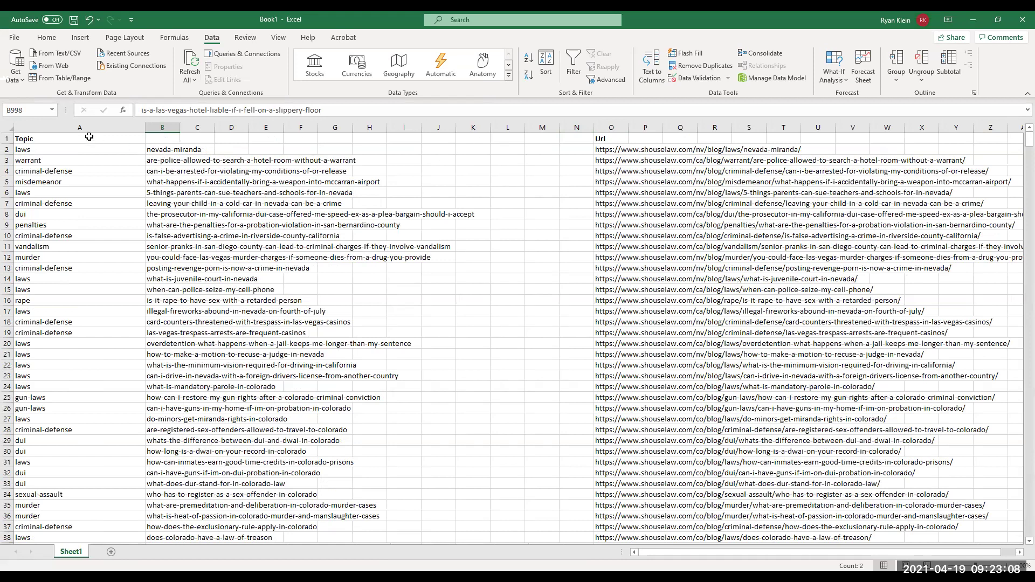
pyautogui.moveTo(89, 138); pyautogui.dragTo(162, 138)
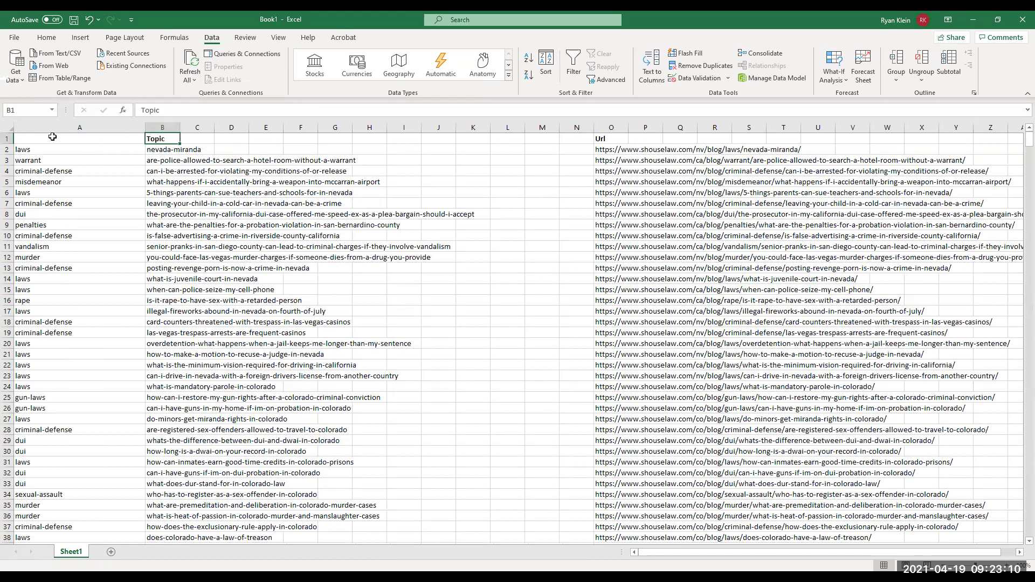
# - Delete the category column A so that the Topic column comes first in the sheet
pyautogui.click(49, 126)
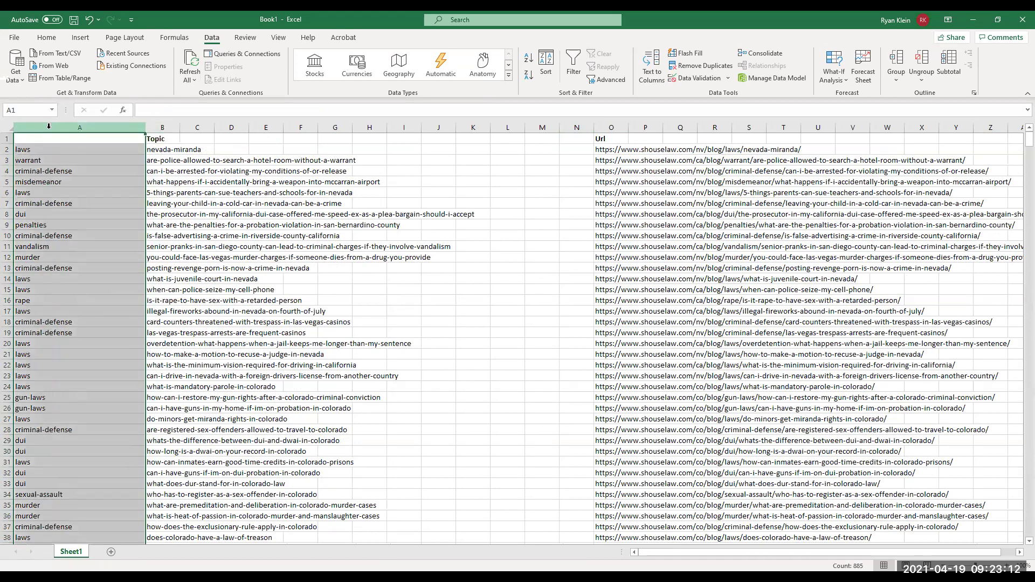
pyautogui.rightClick(49, 132)
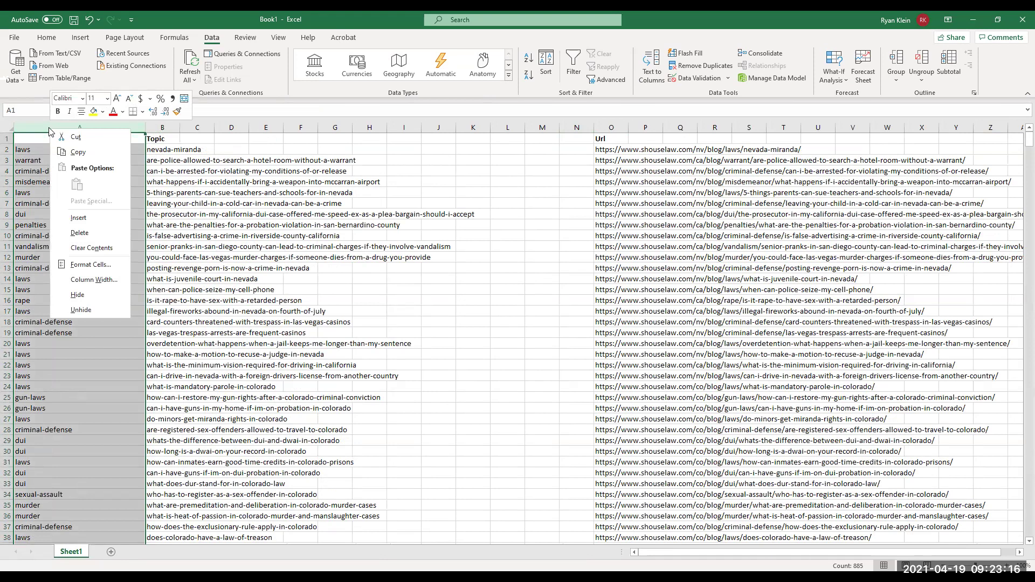
pyautogui.press('d')
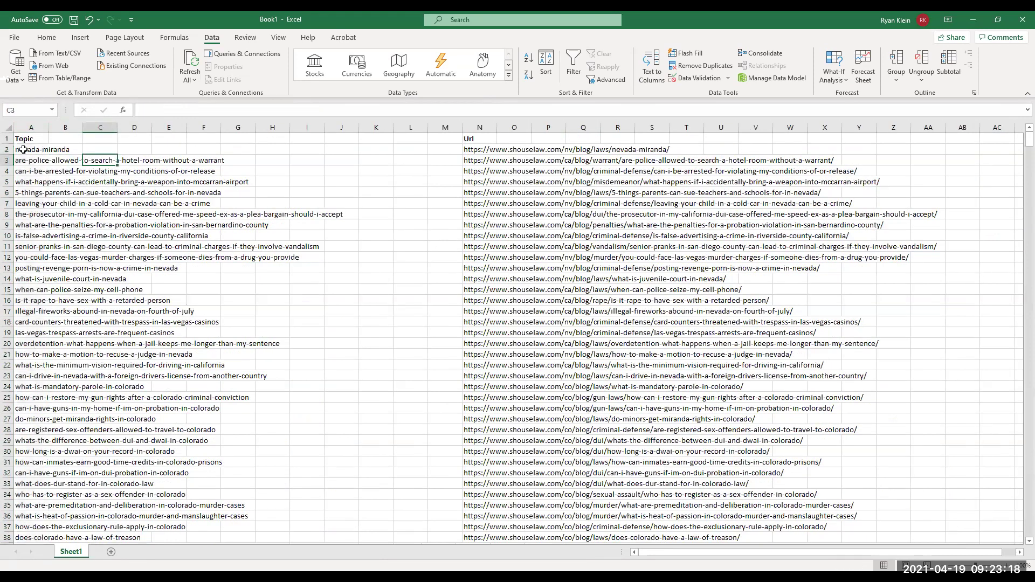
# - Replace every hyphen in the Topic column with a space
pyautogui.click(26, 122)
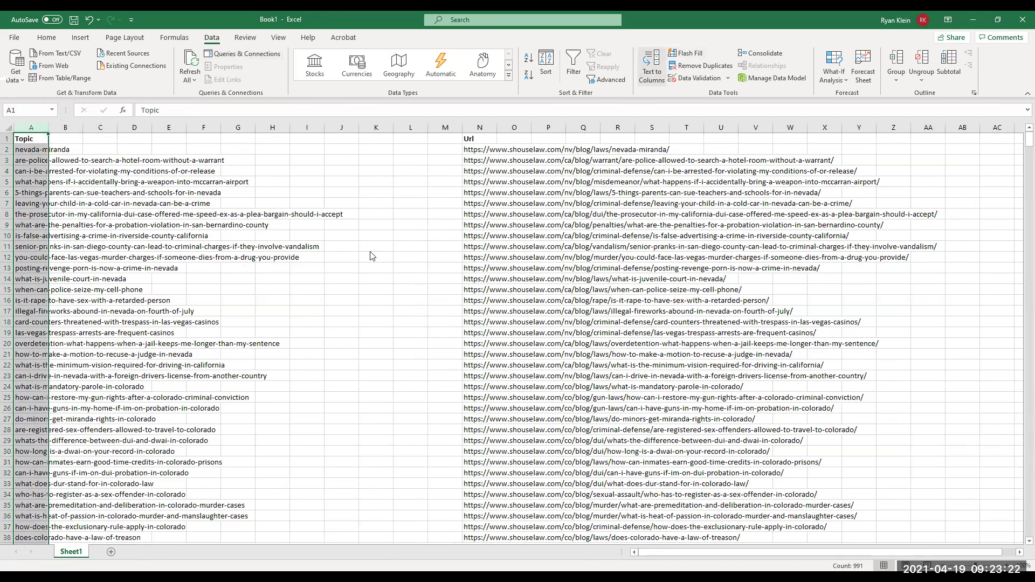
pyautogui.hotkey('ctrl', 'h')
pyautogui.write('-')
pyautogui.click(373, 277)
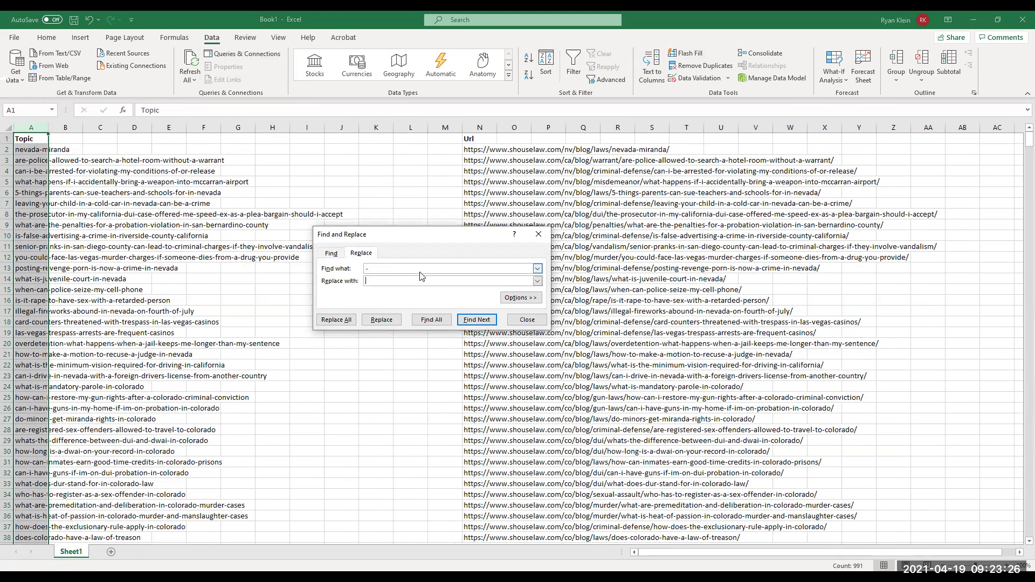
pyautogui.click(336, 321)
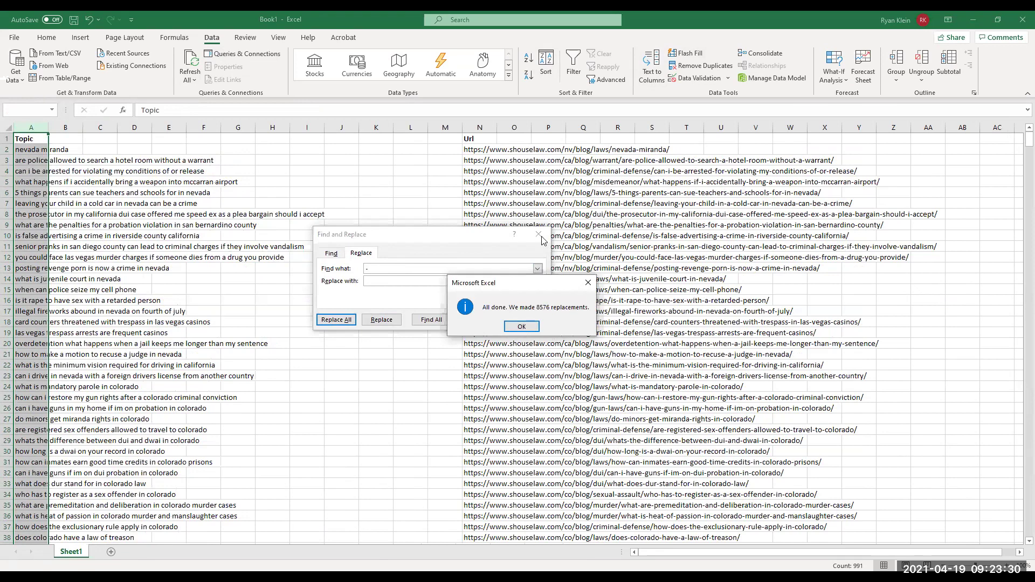
pyautogui.press('Return')
pyautogui.click(541, 237)
# - Widen the Topic column to fit its longest article title
pyautogui.scroll(-10, 54, 124)
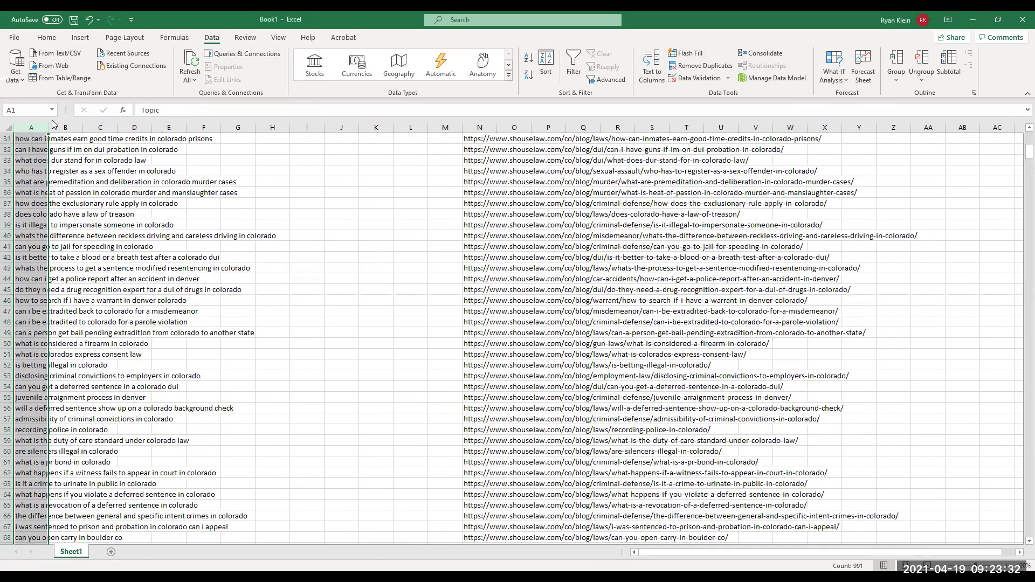
pyautogui.doubleClick(48, 127)
pyautogui.click(391, 195)
# - Move the Url column from column N to column B, directly beside the Topic column
pyautogui.scroll(10, 947, 140)
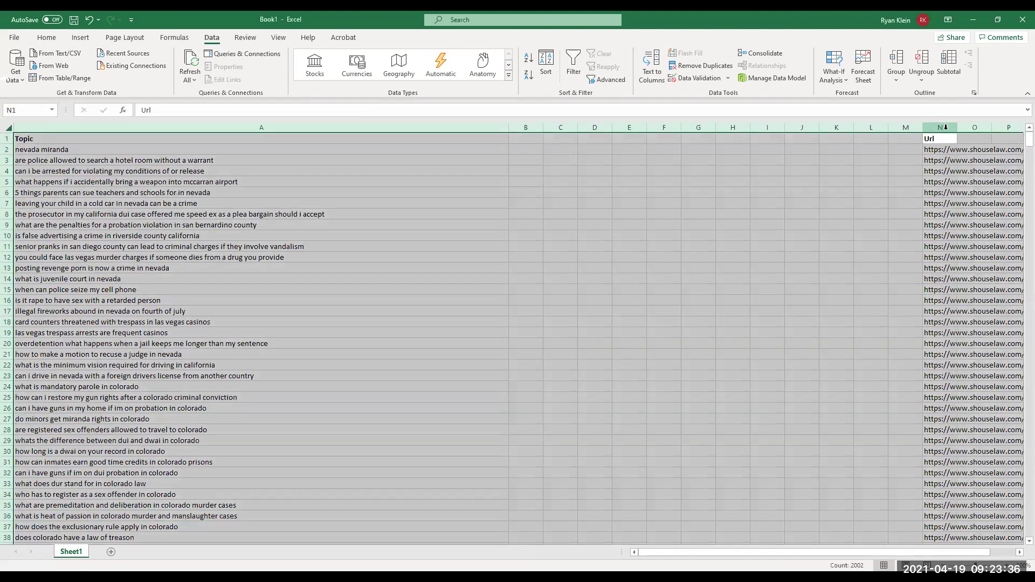
pyautogui.hotkey('ctrl', 'c')
pyautogui.click(531, 126)
pyautogui.hotkey('ctrl', 'v')
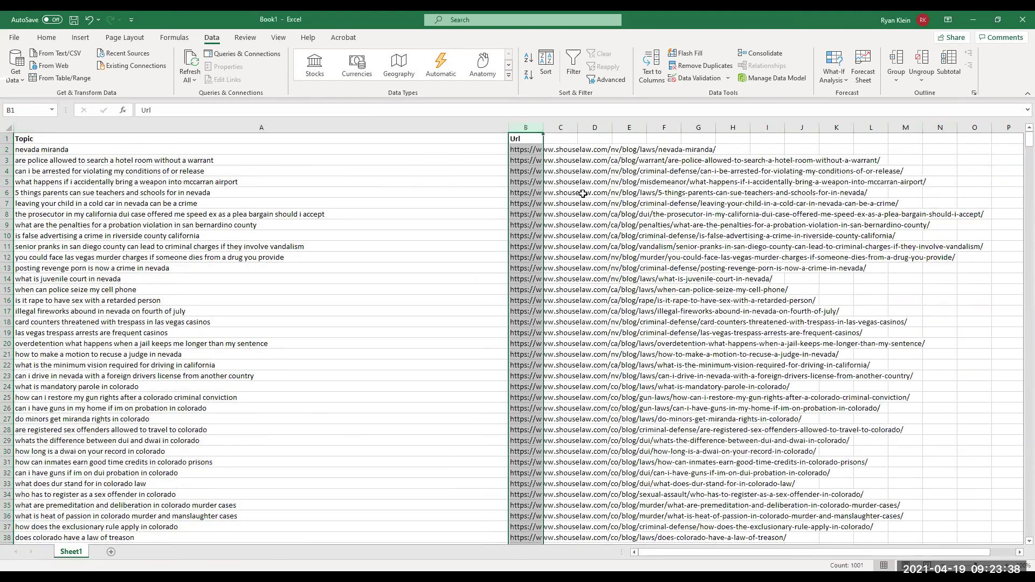
pyautogui.click(594, 203)
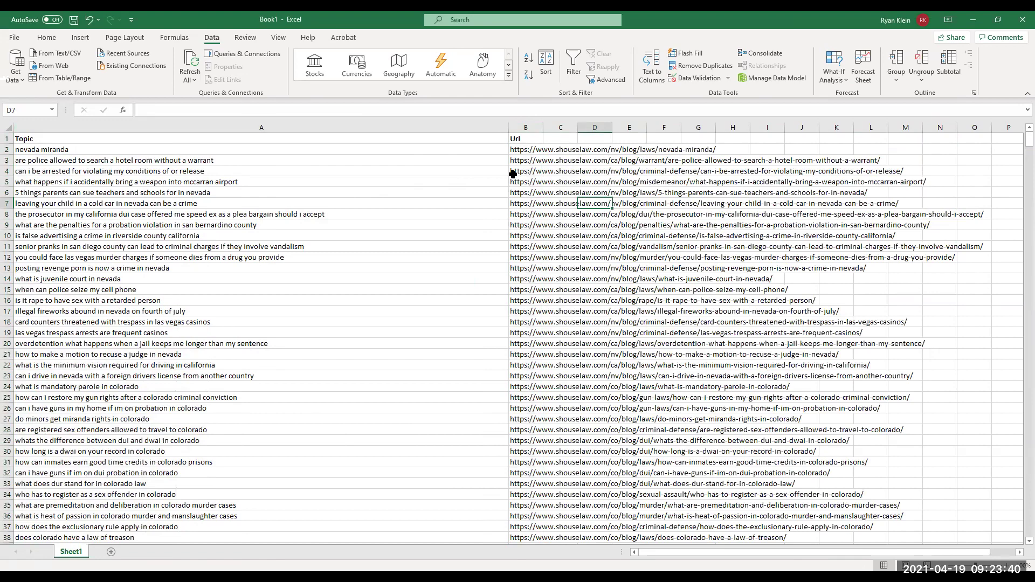
# - Look through the Topic and Url columns down to about row 470, examining the article titles and checking for rows without a topic
pyautogui.scroll(-5, 237, 168)
pyautogui.scroll(-20, 239, 169)
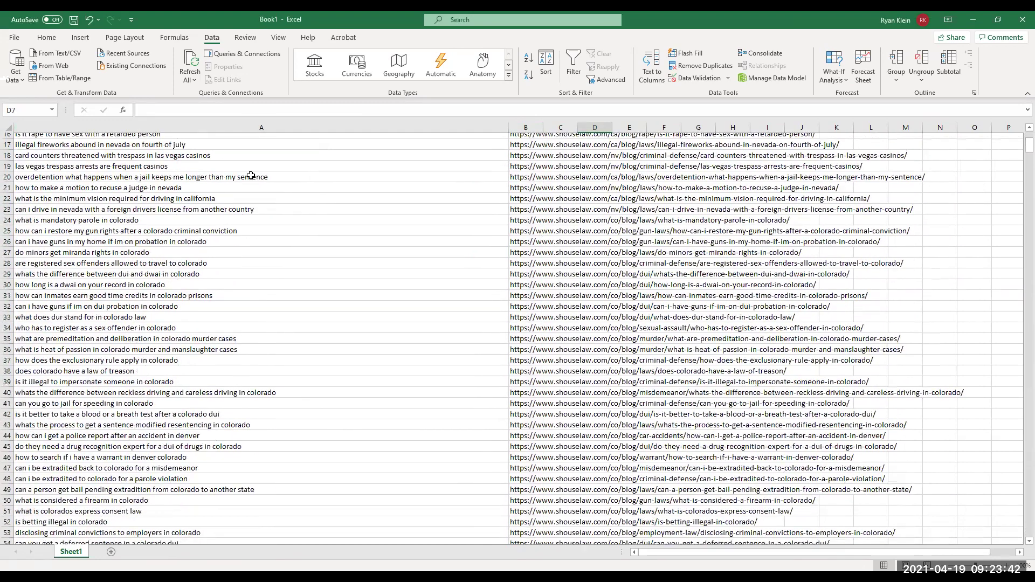
pyautogui.scroll(-20, 279, 189)
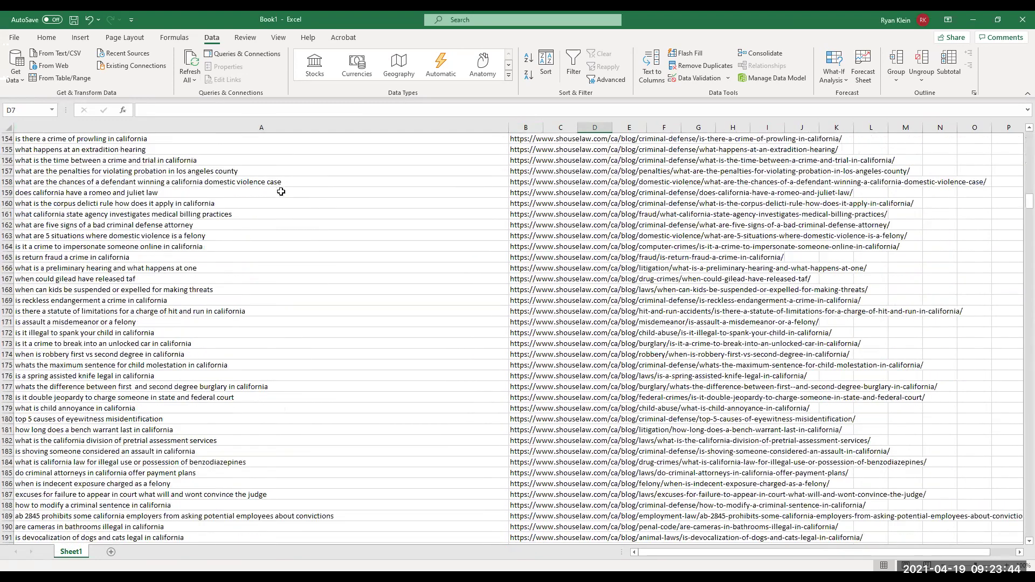
pyautogui.scroll(-20, 281, 195)
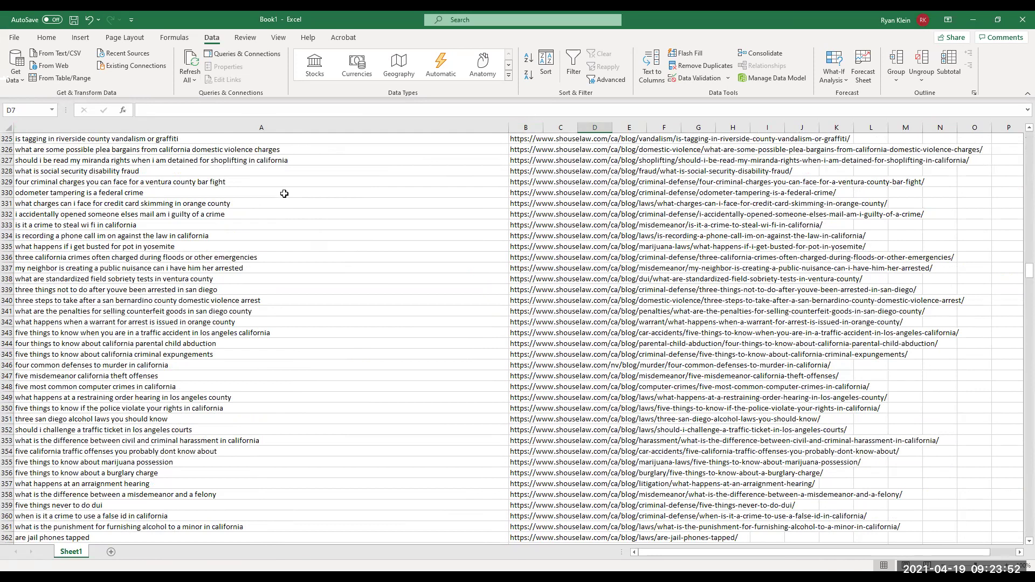
pyautogui.scroll(-9, 284, 185)
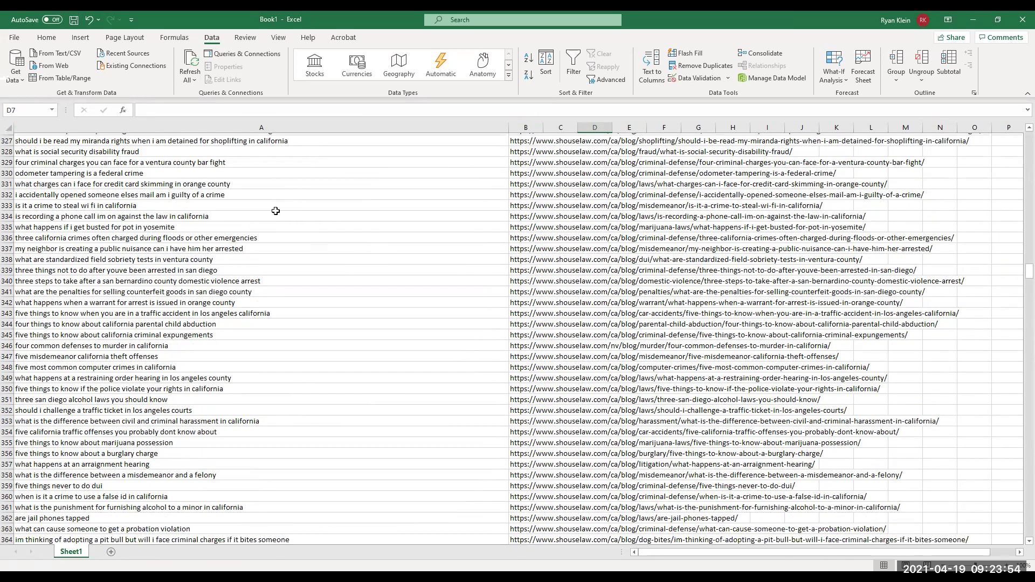
pyautogui.scroll(-2, 237, 215)
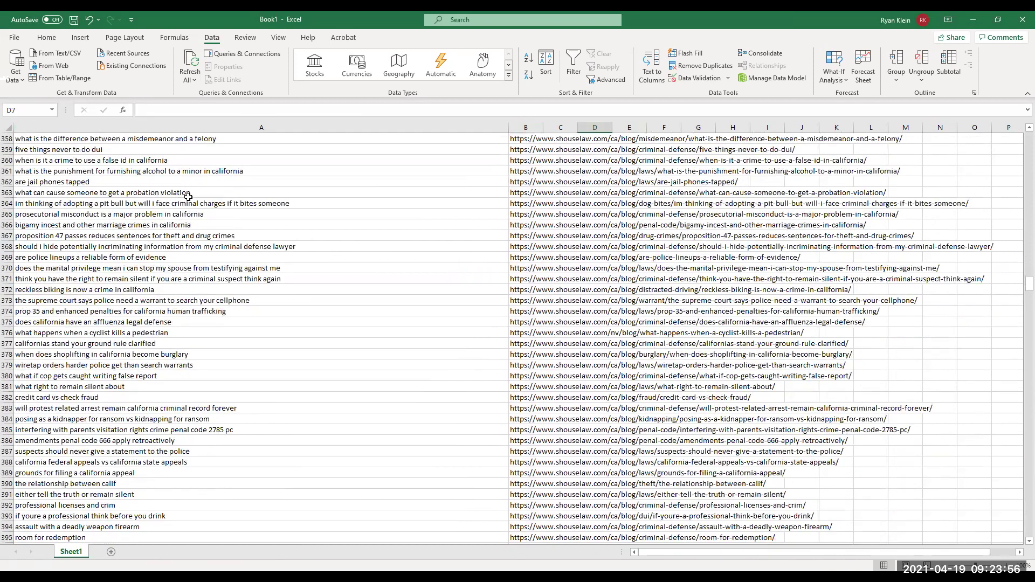
pyautogui.scroll(4, 258, 213)
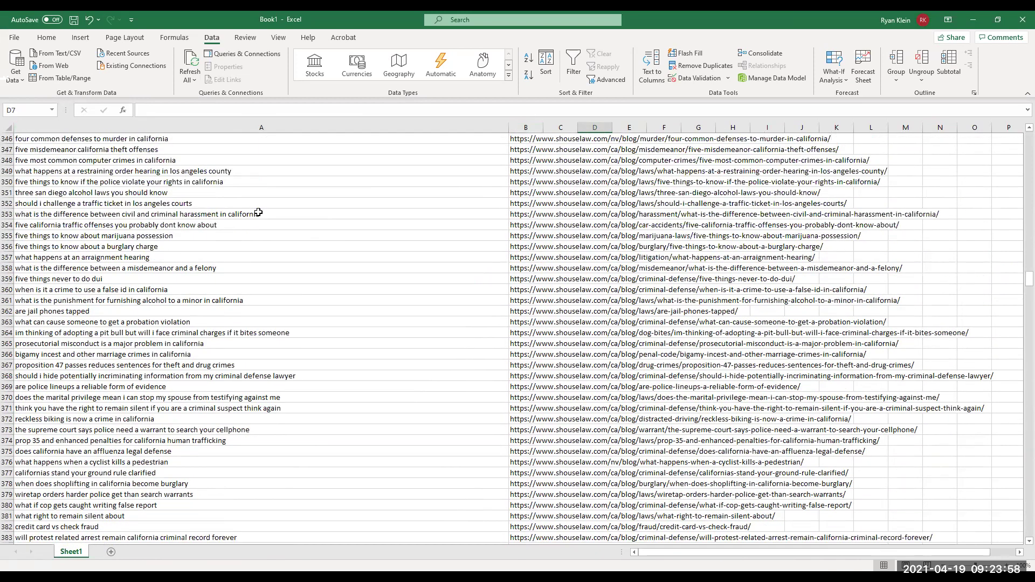
pyautogui.click(56, 159)
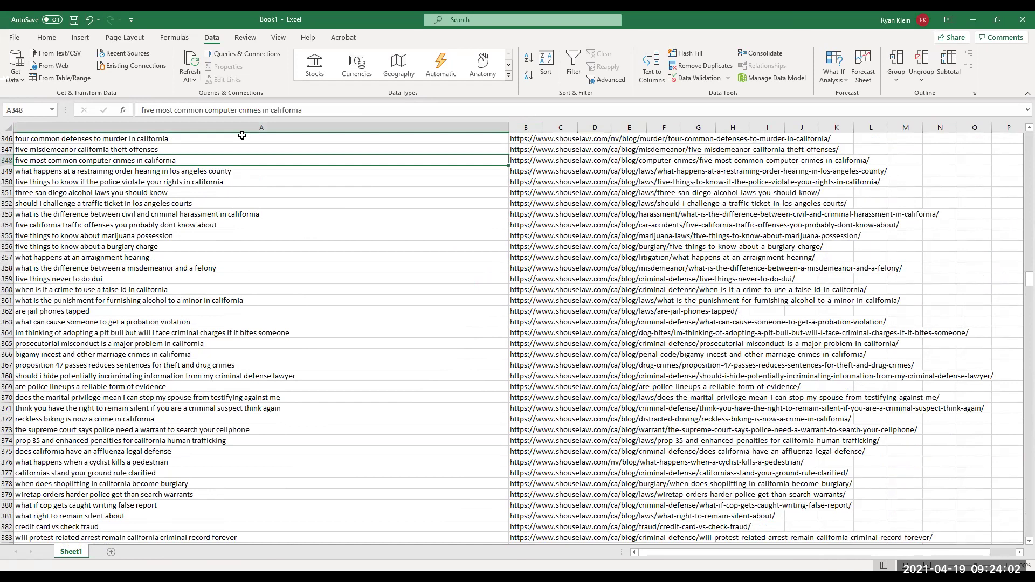
pyautogui.scroll(-6, 113, 186)
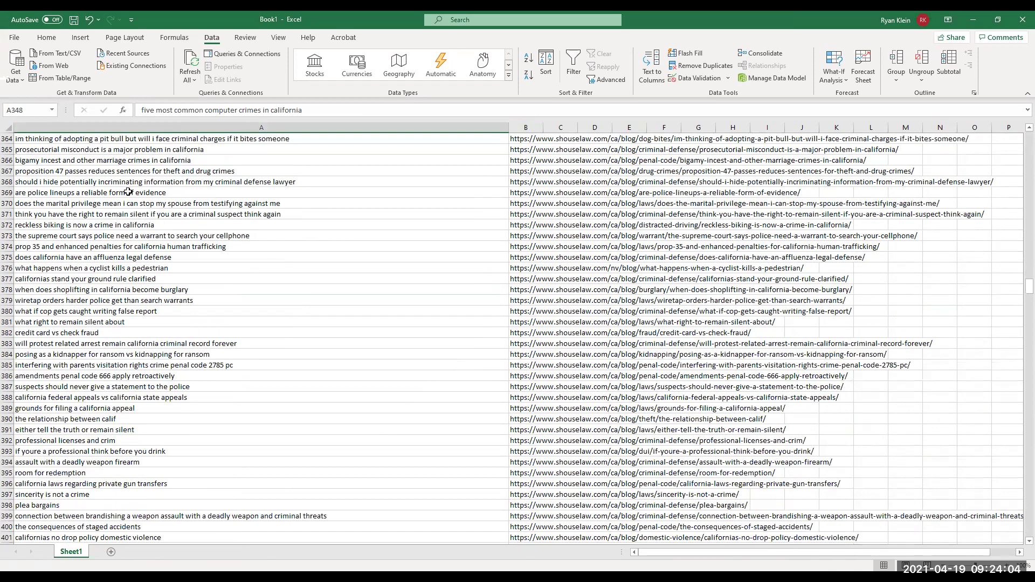
pyautogui.scroll(-6, 111, 198)
pyautogui.scroll(-6, 76, 291)
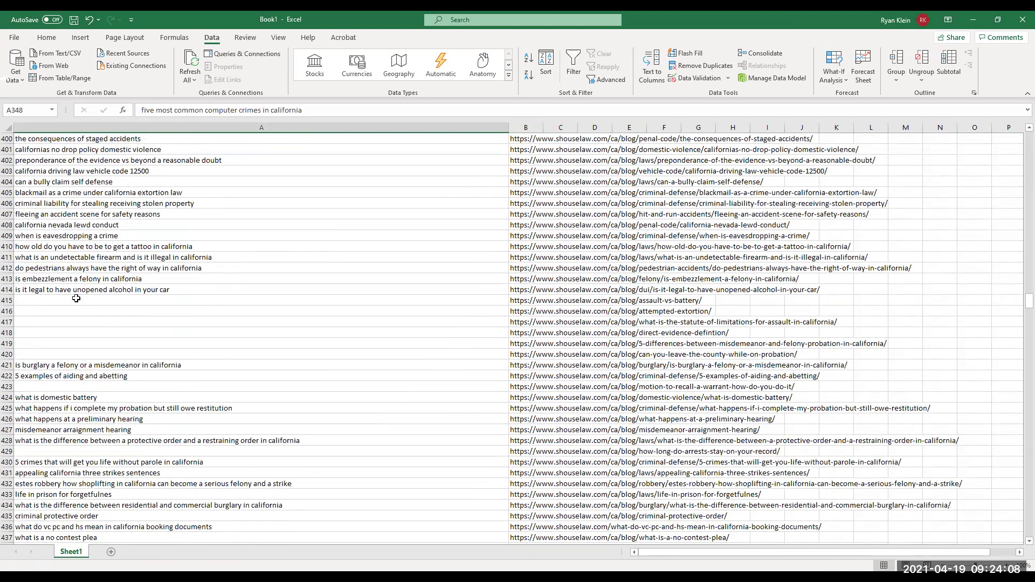
pyautogui.scroll(-5, 76, 298)
pyautogui.scroll(-6, 76, 298)
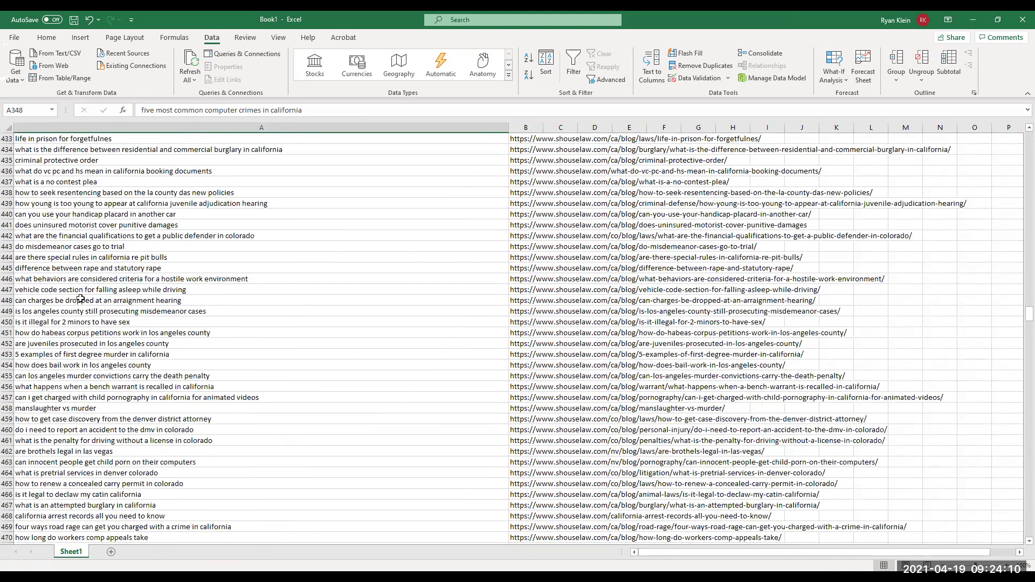